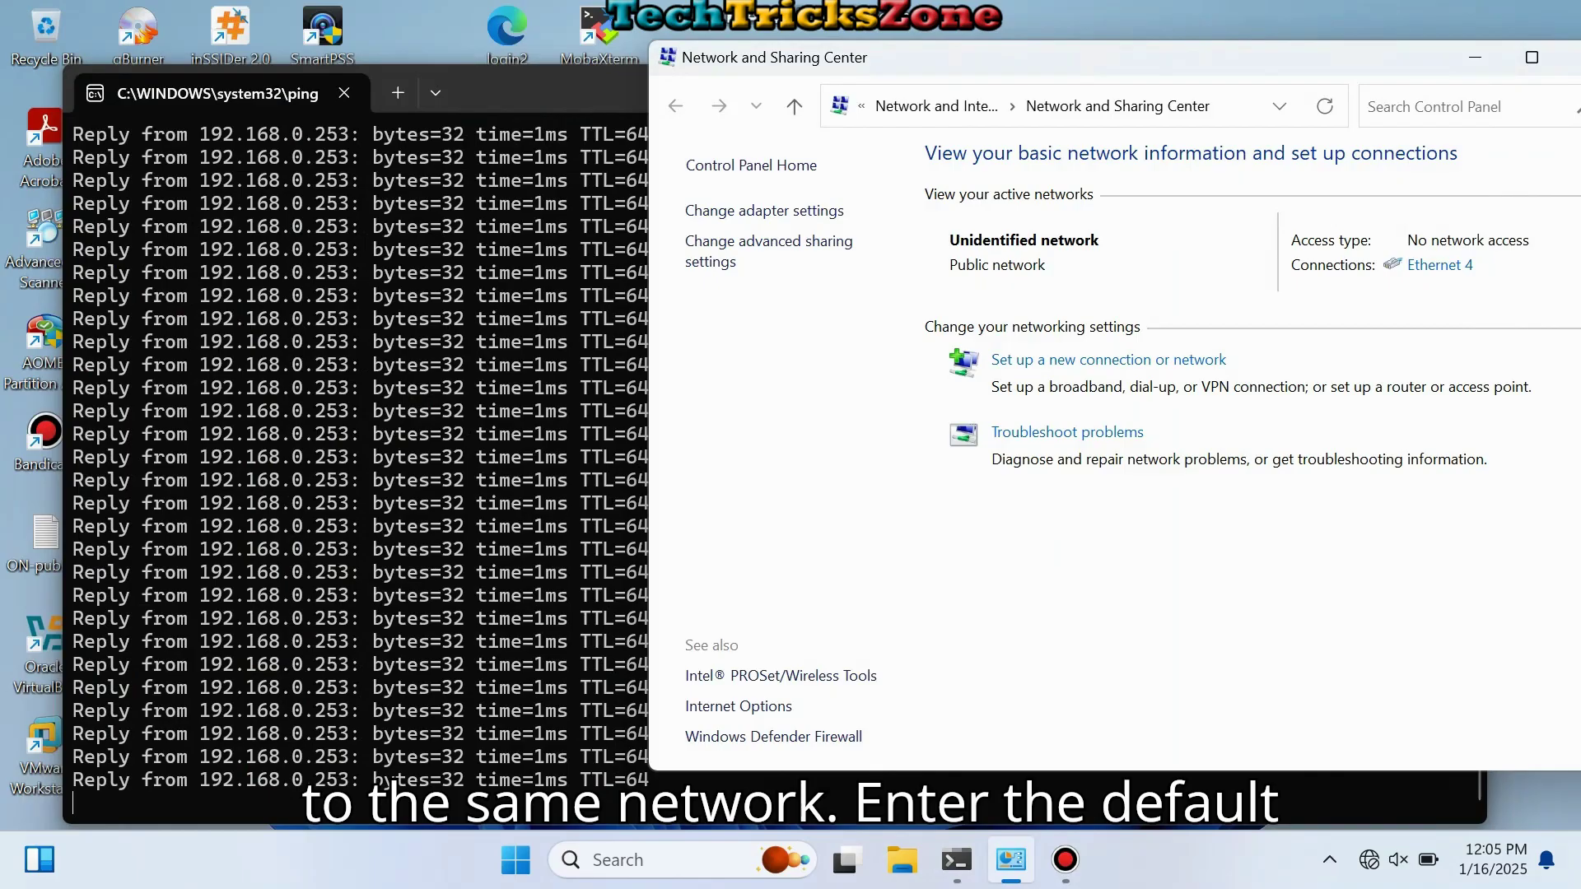
# Step: Load 192.168.0.253 in Chrome and proceed past the unsafe-certificate warning
pyautogui.press('super+s')
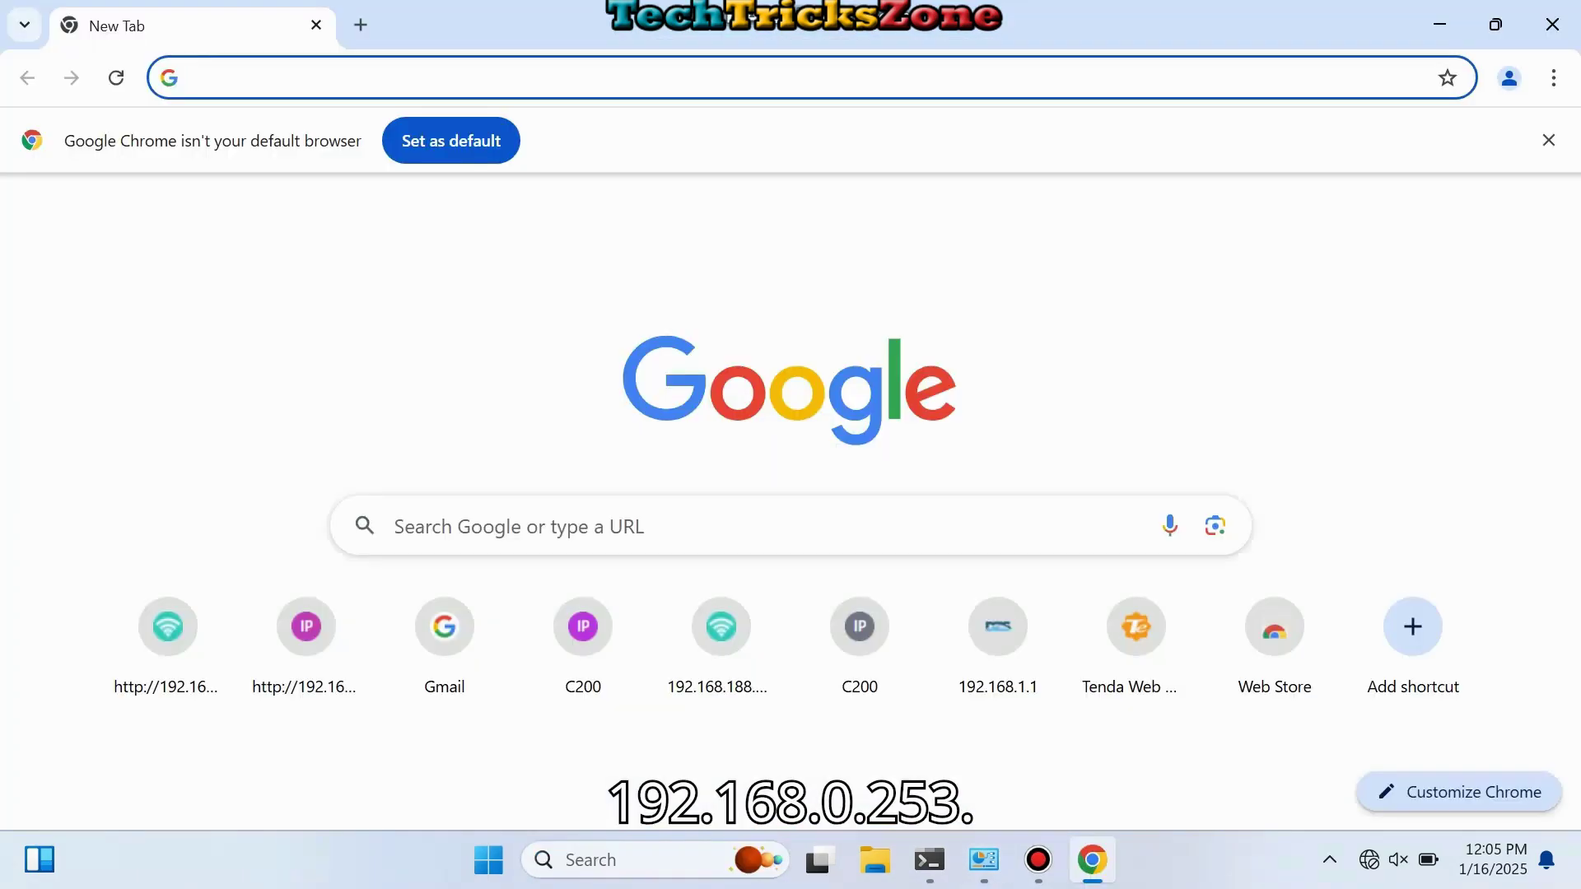
pyautogui.write('192.168')
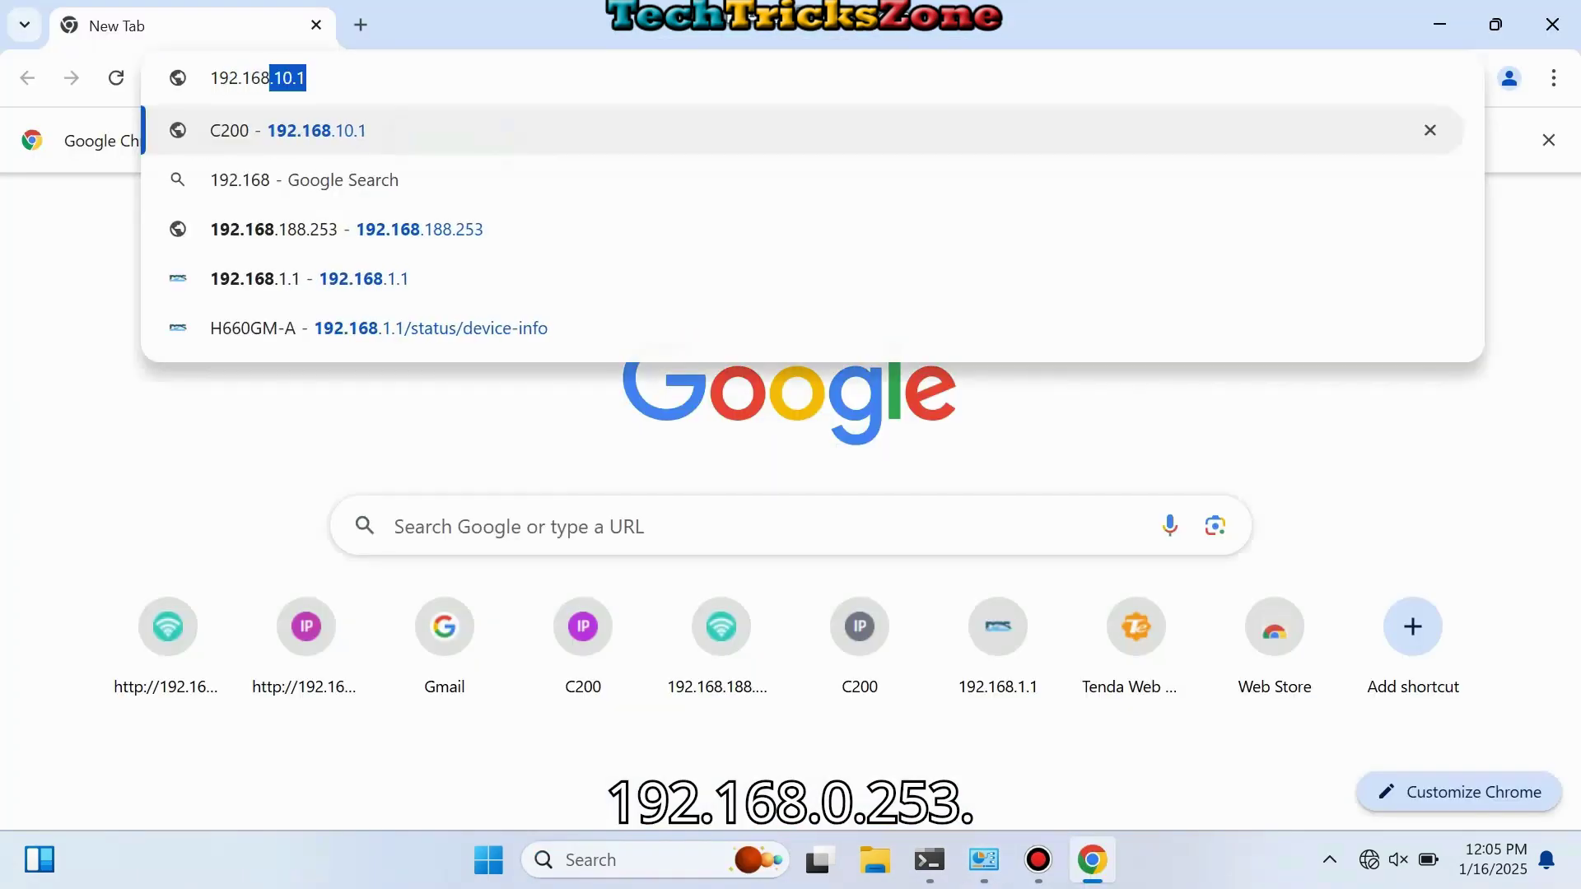
pyautogui.write('.0.253')
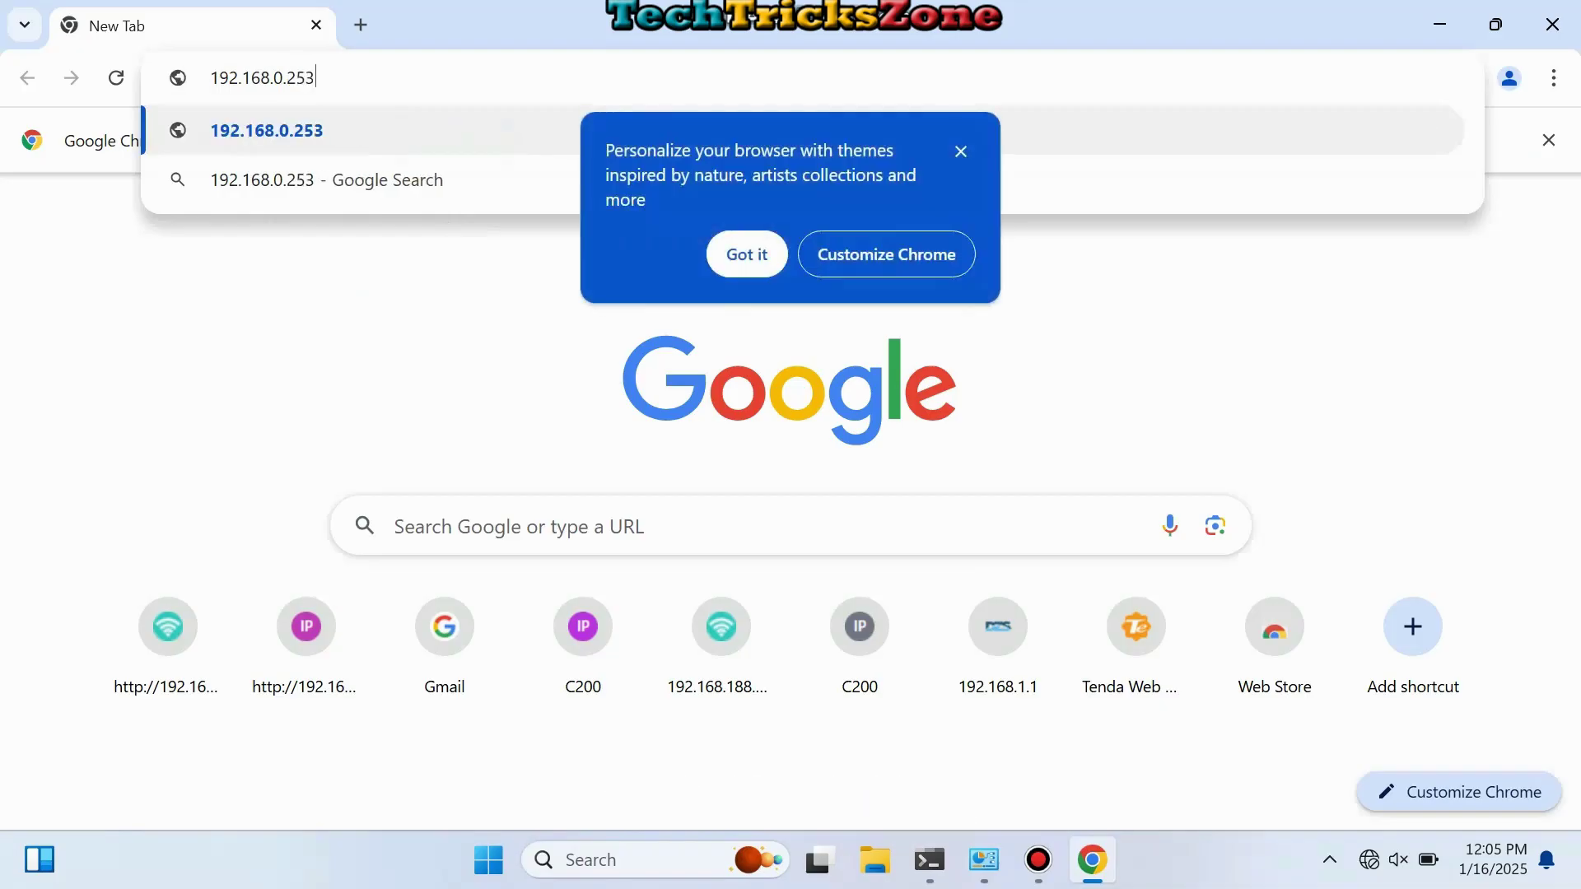
pyautogui.press('Return')
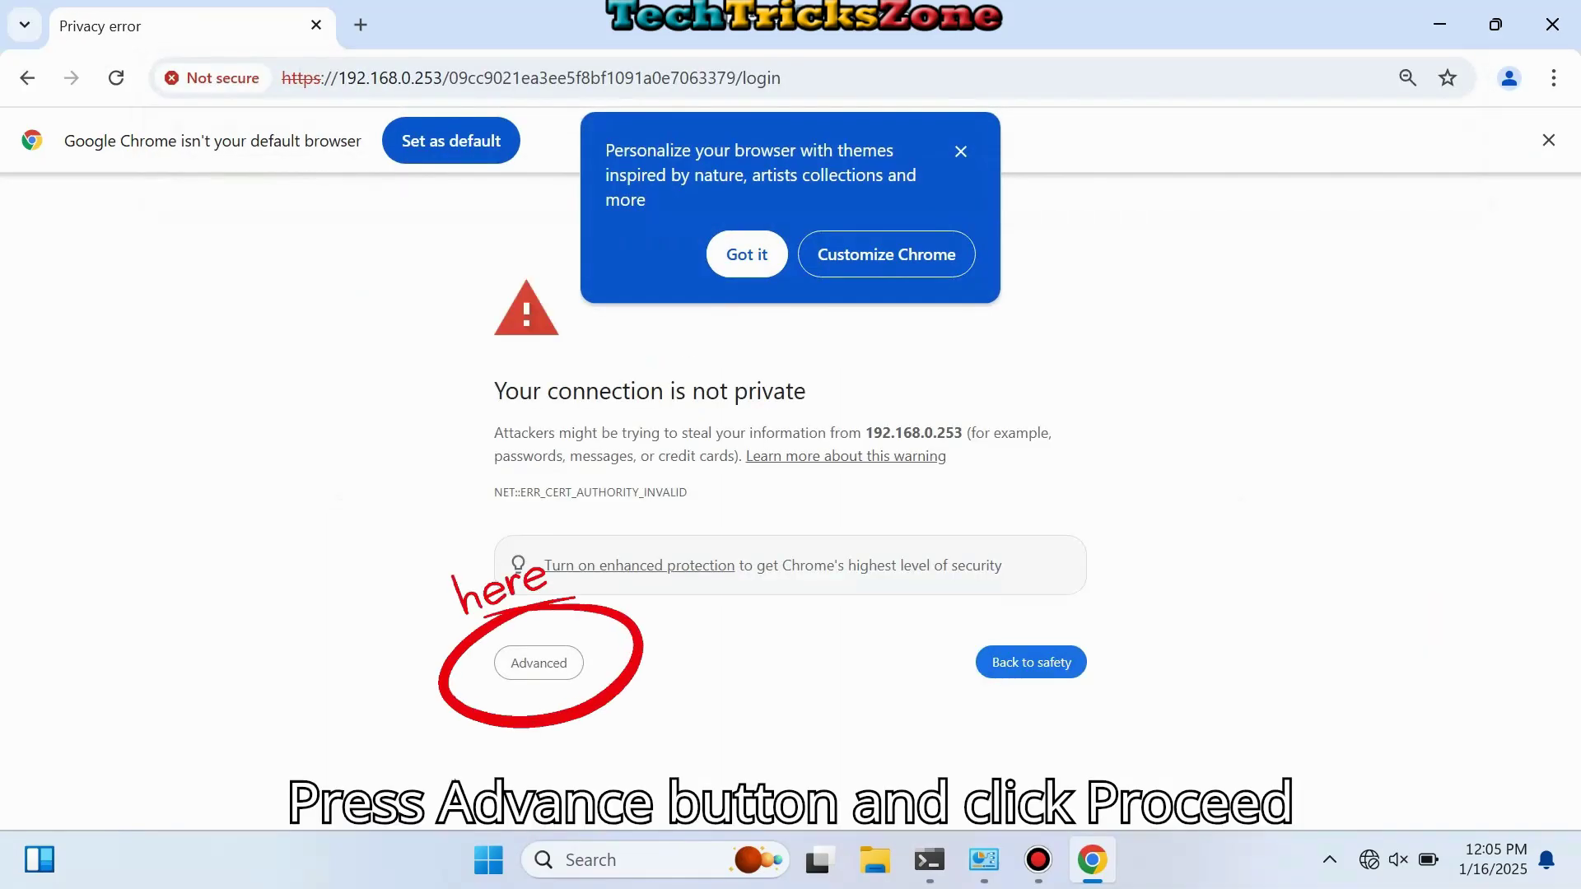
pyautogui.press('Escape')
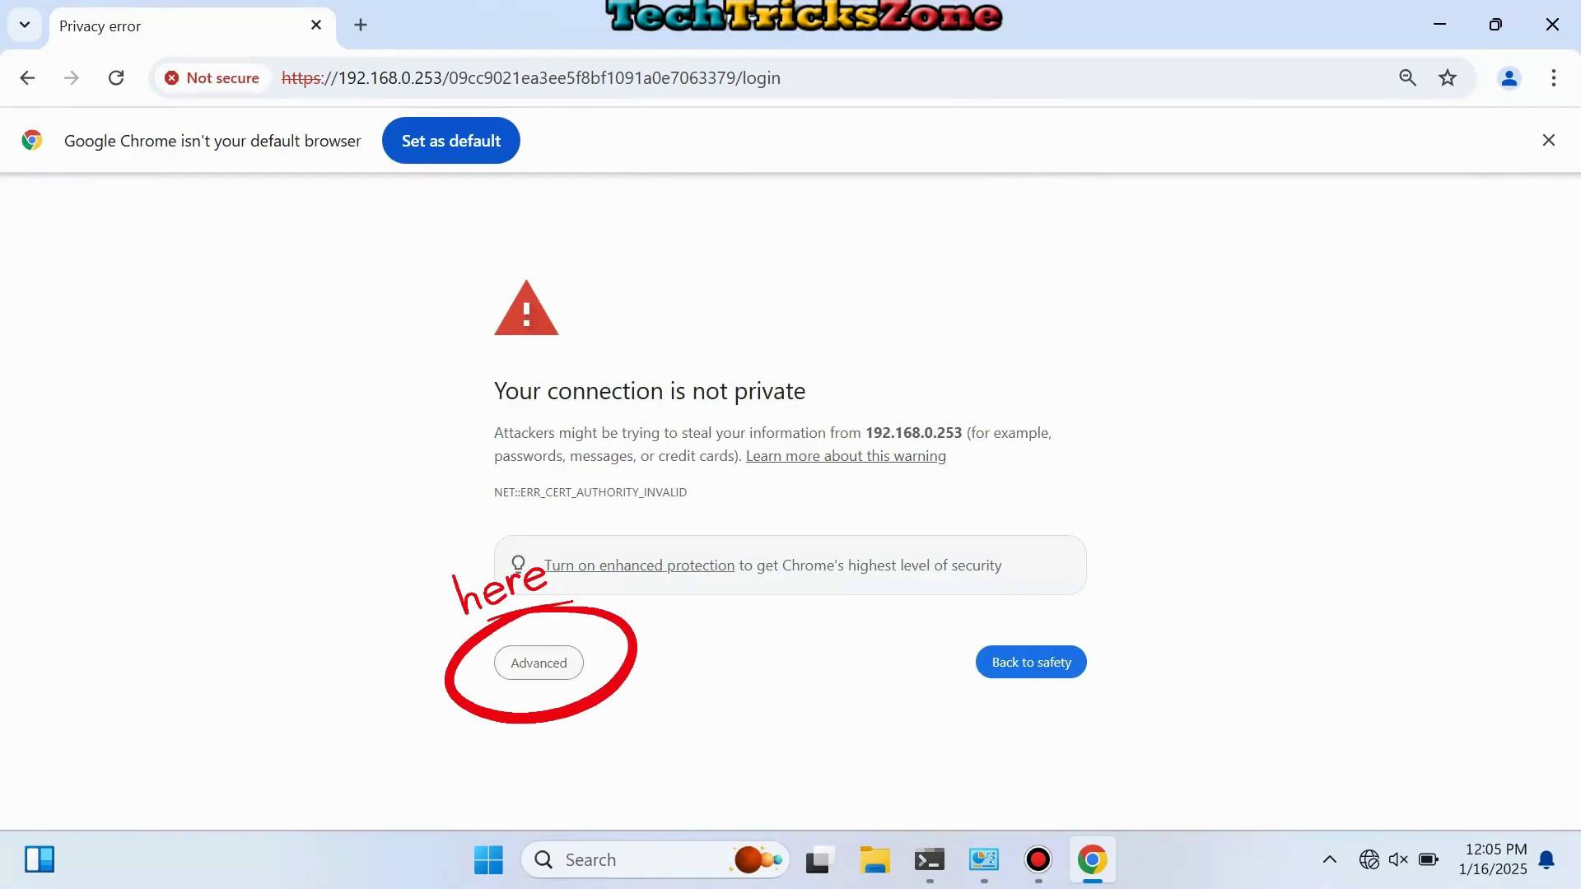
pyautogui.click(539, 663)
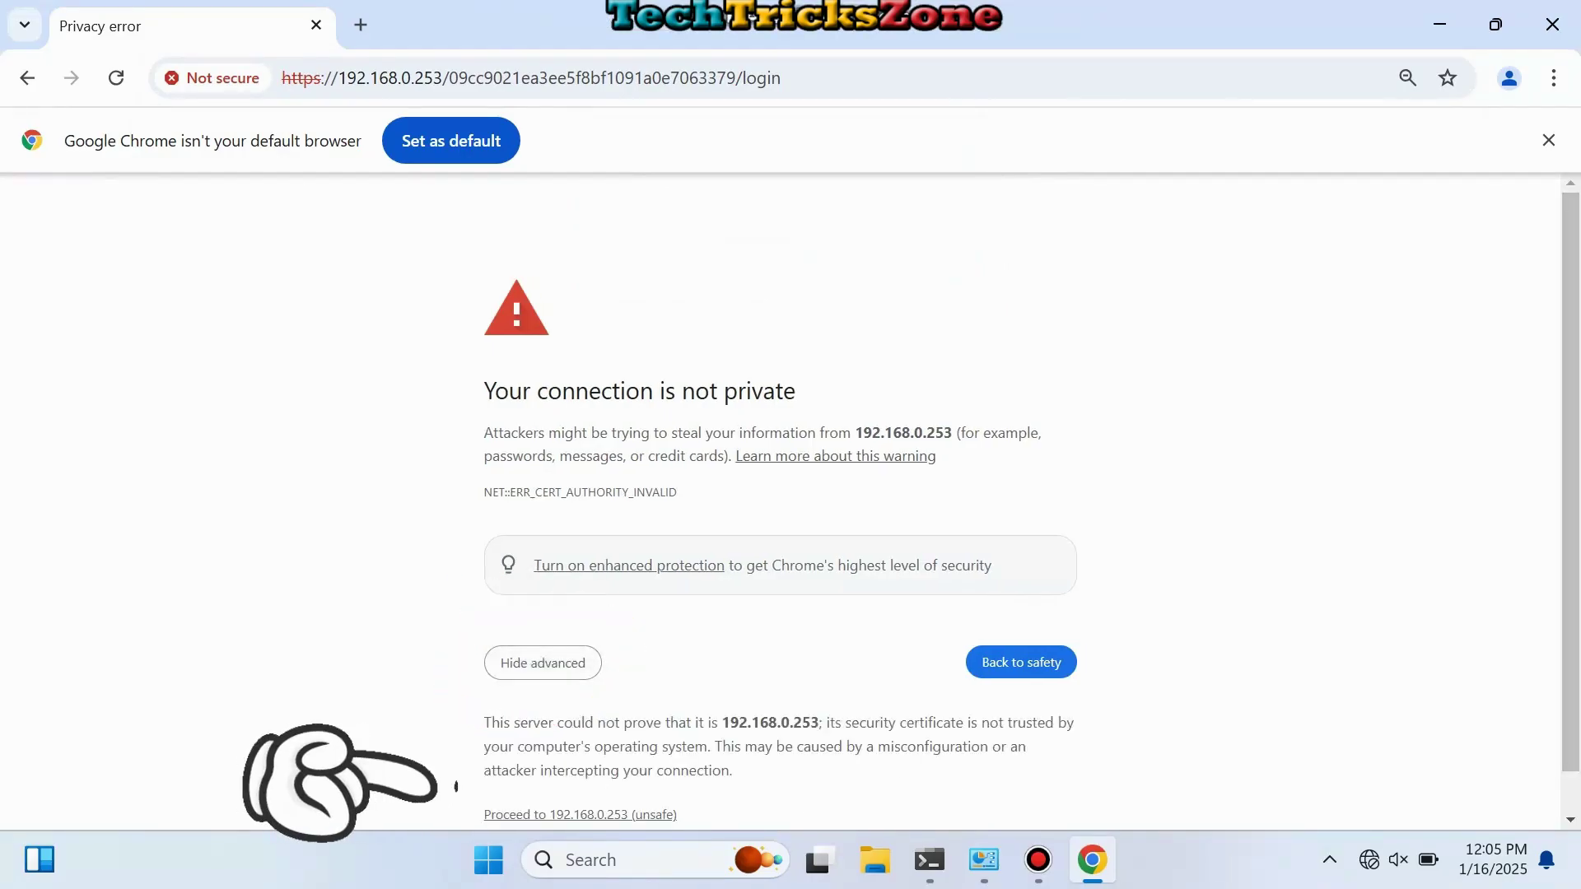
pyautogui.scroll(-1, 577, 774)
pyautogui.click(579, 770)
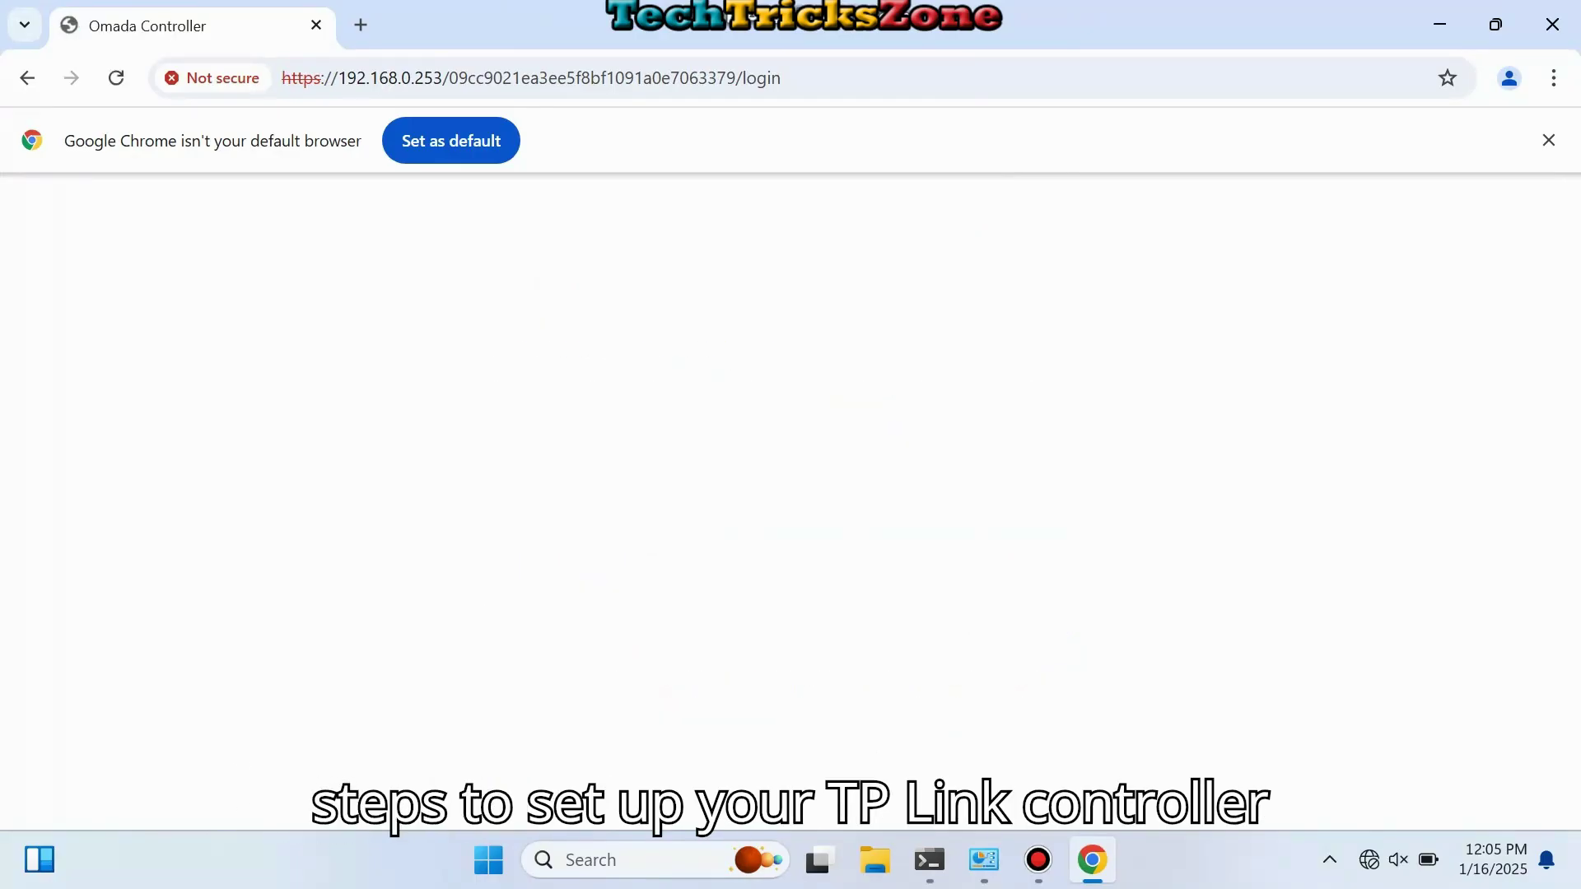
# Step: Dismiss the default-browser bar, accept cookies, and start the setup wizard
pyautogui.click(1549, 140)
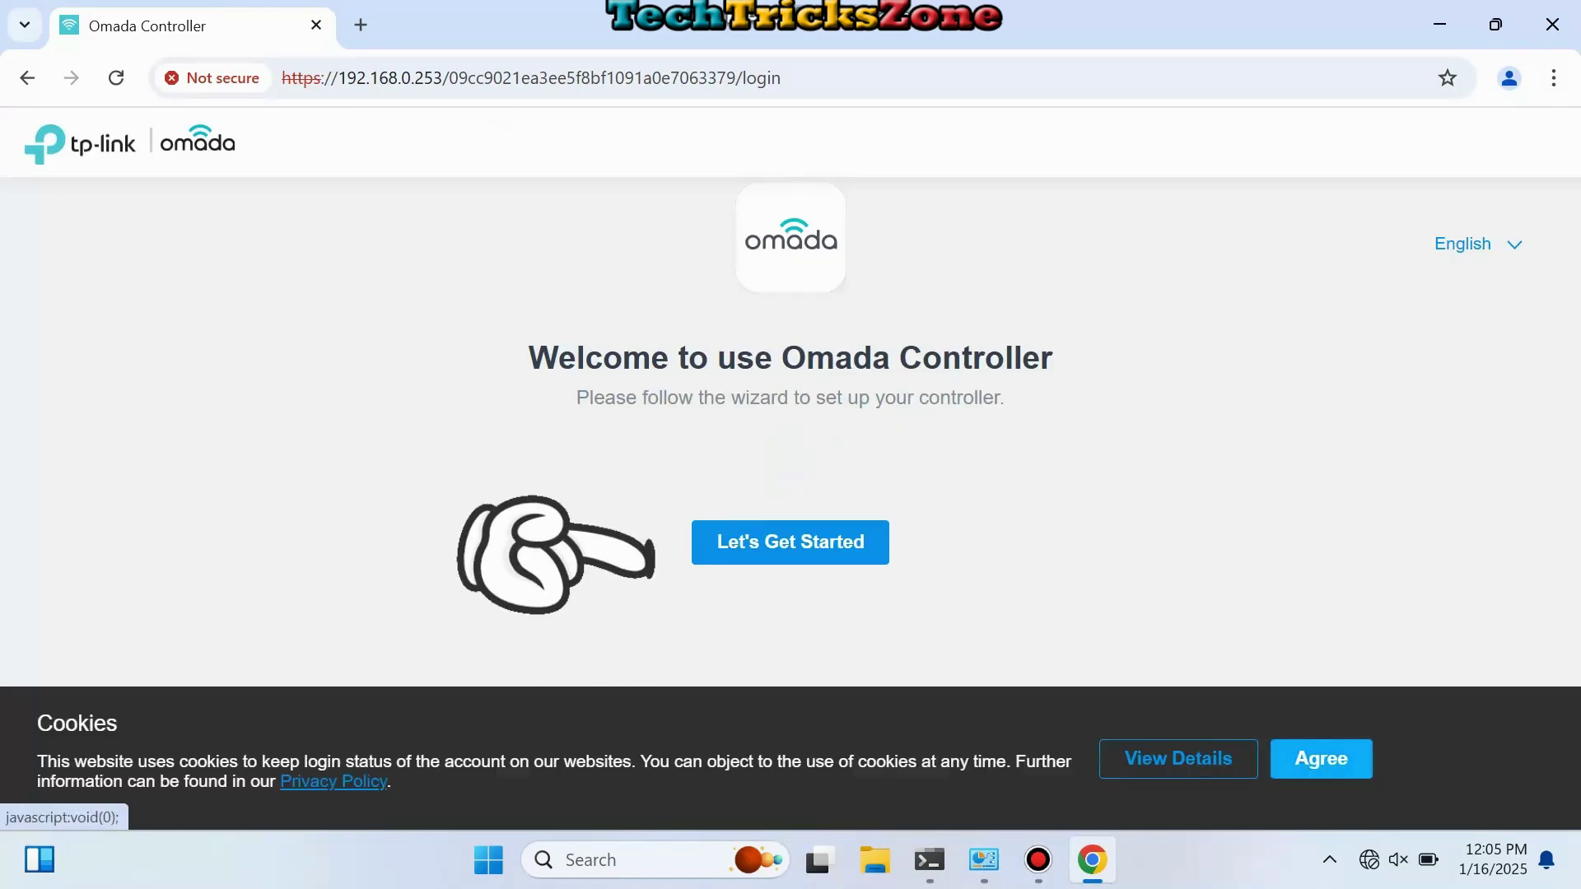
pyautogui.click(1322, 758)
pyautogui.click(789, 542)
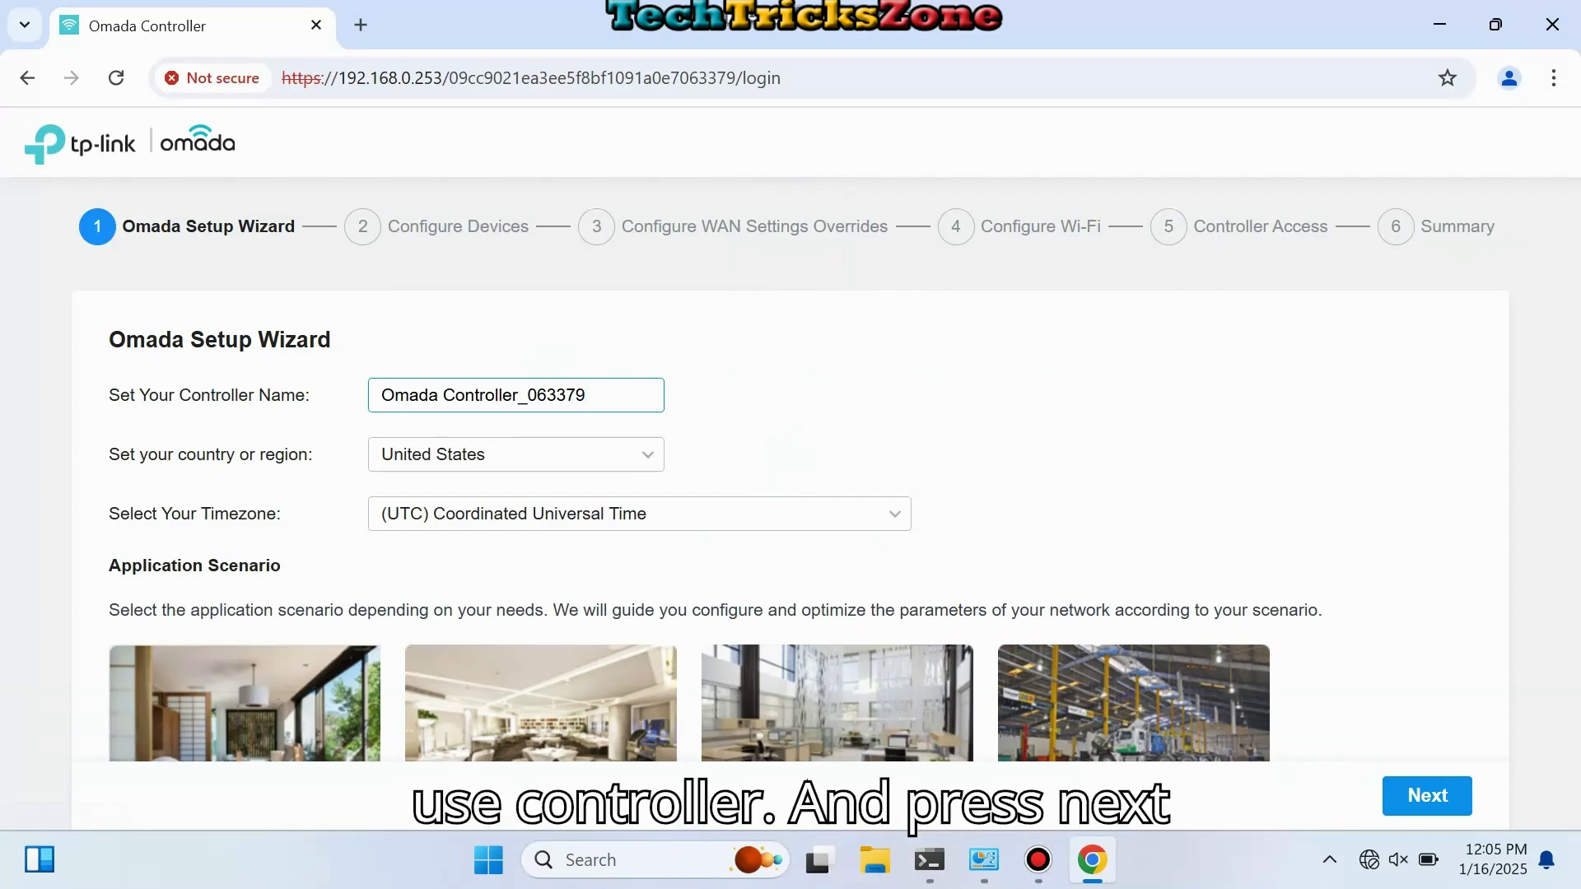
# Step: Set the country or region to India by searching 'indi'
pyautogui.click(516, 455)
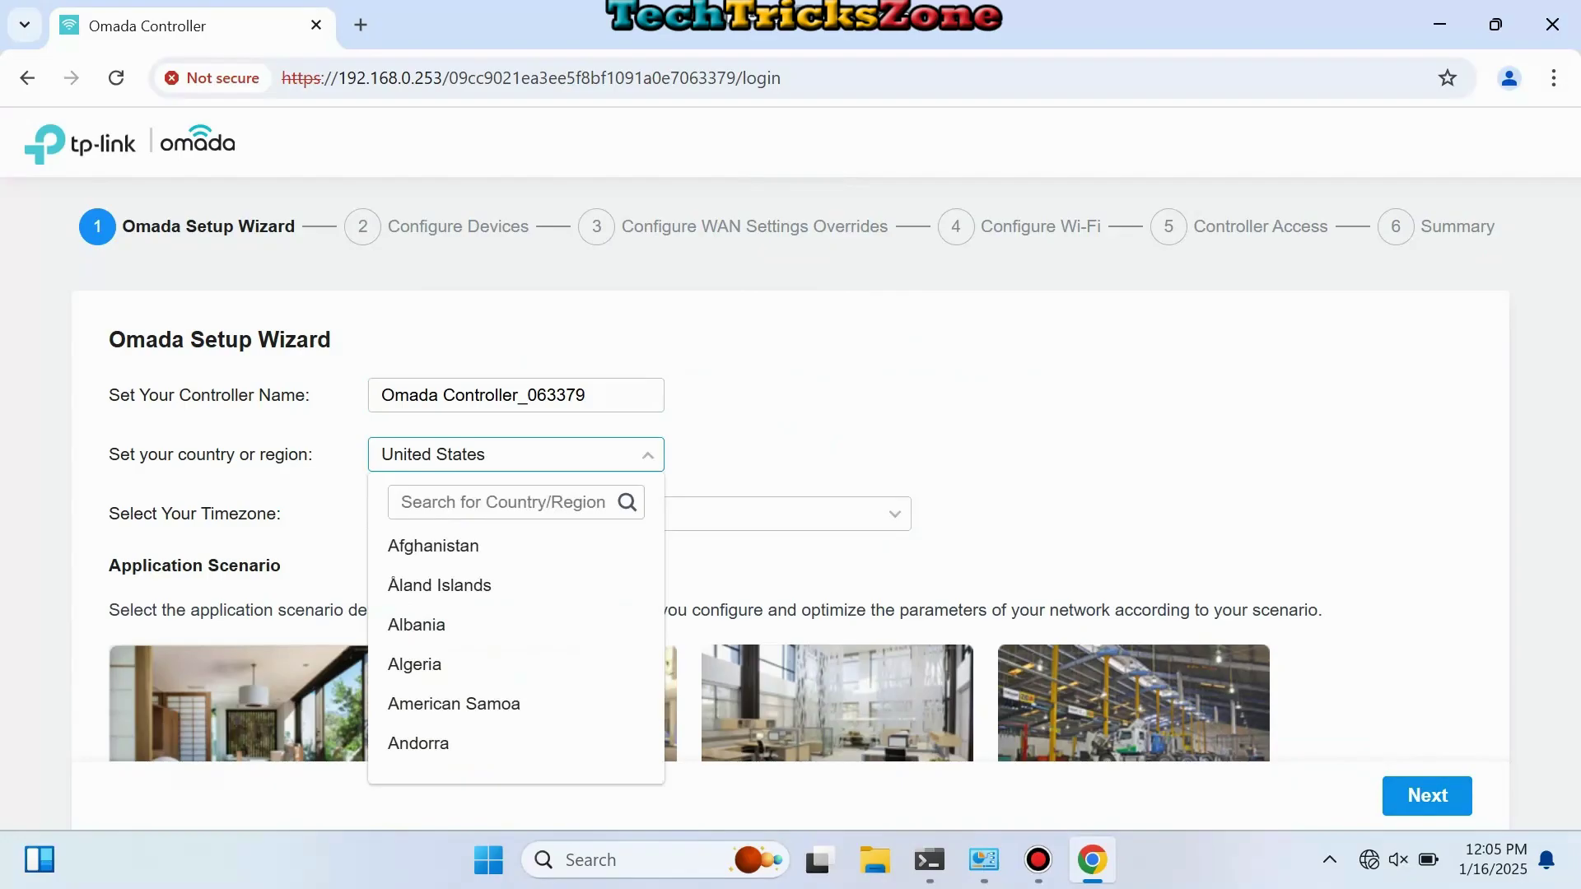
pyautogui.click(502, 503)
pyautogui.write('indi')
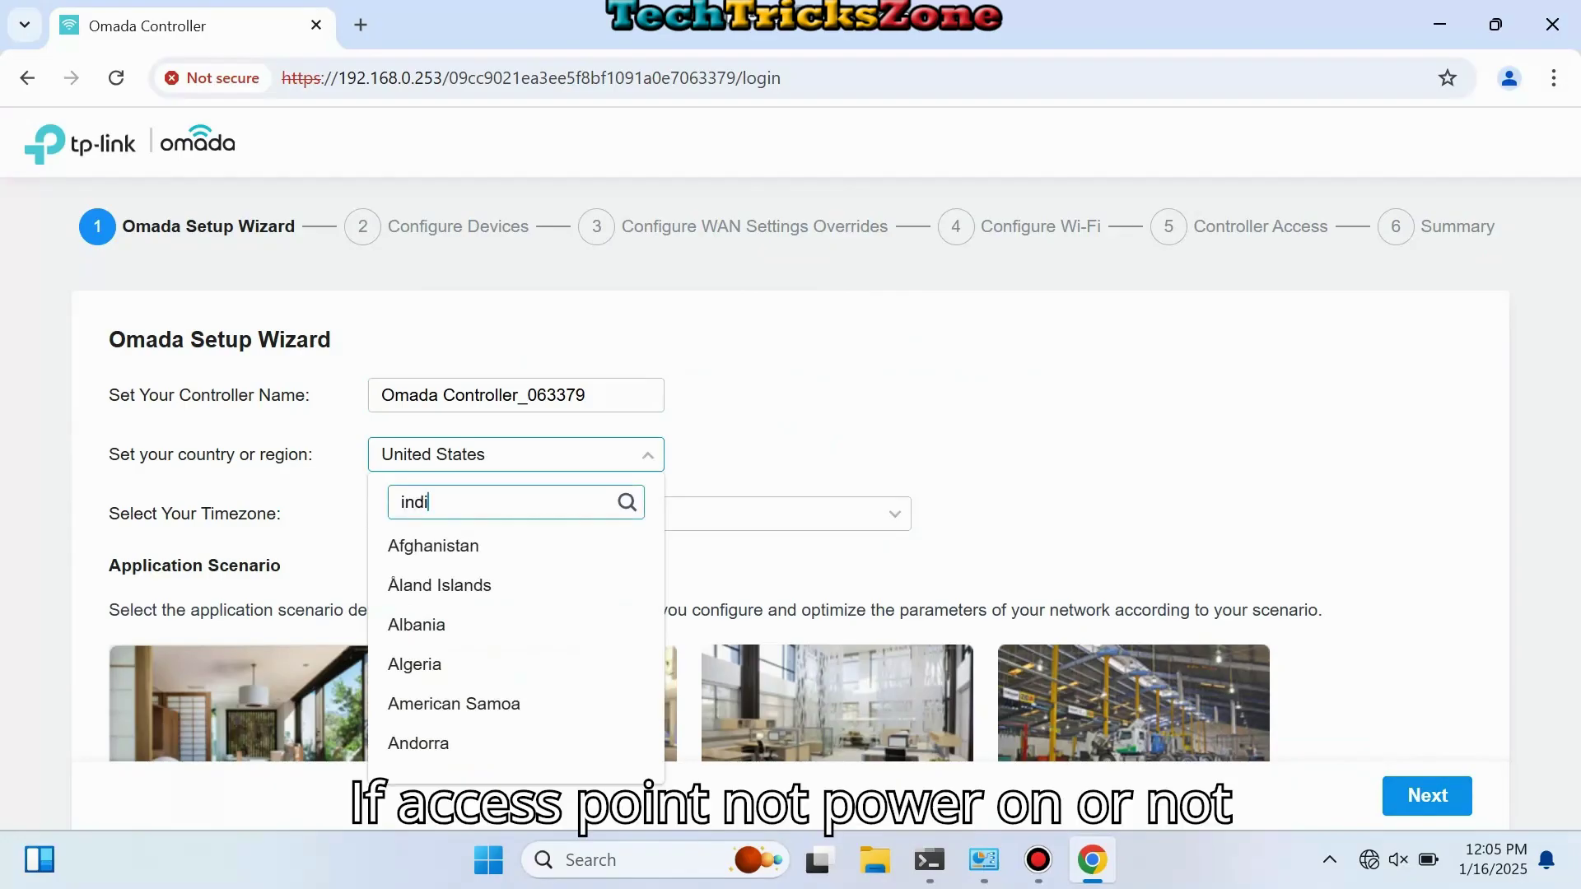
pyautogui.press('Down')
pyautogui.press('Return')
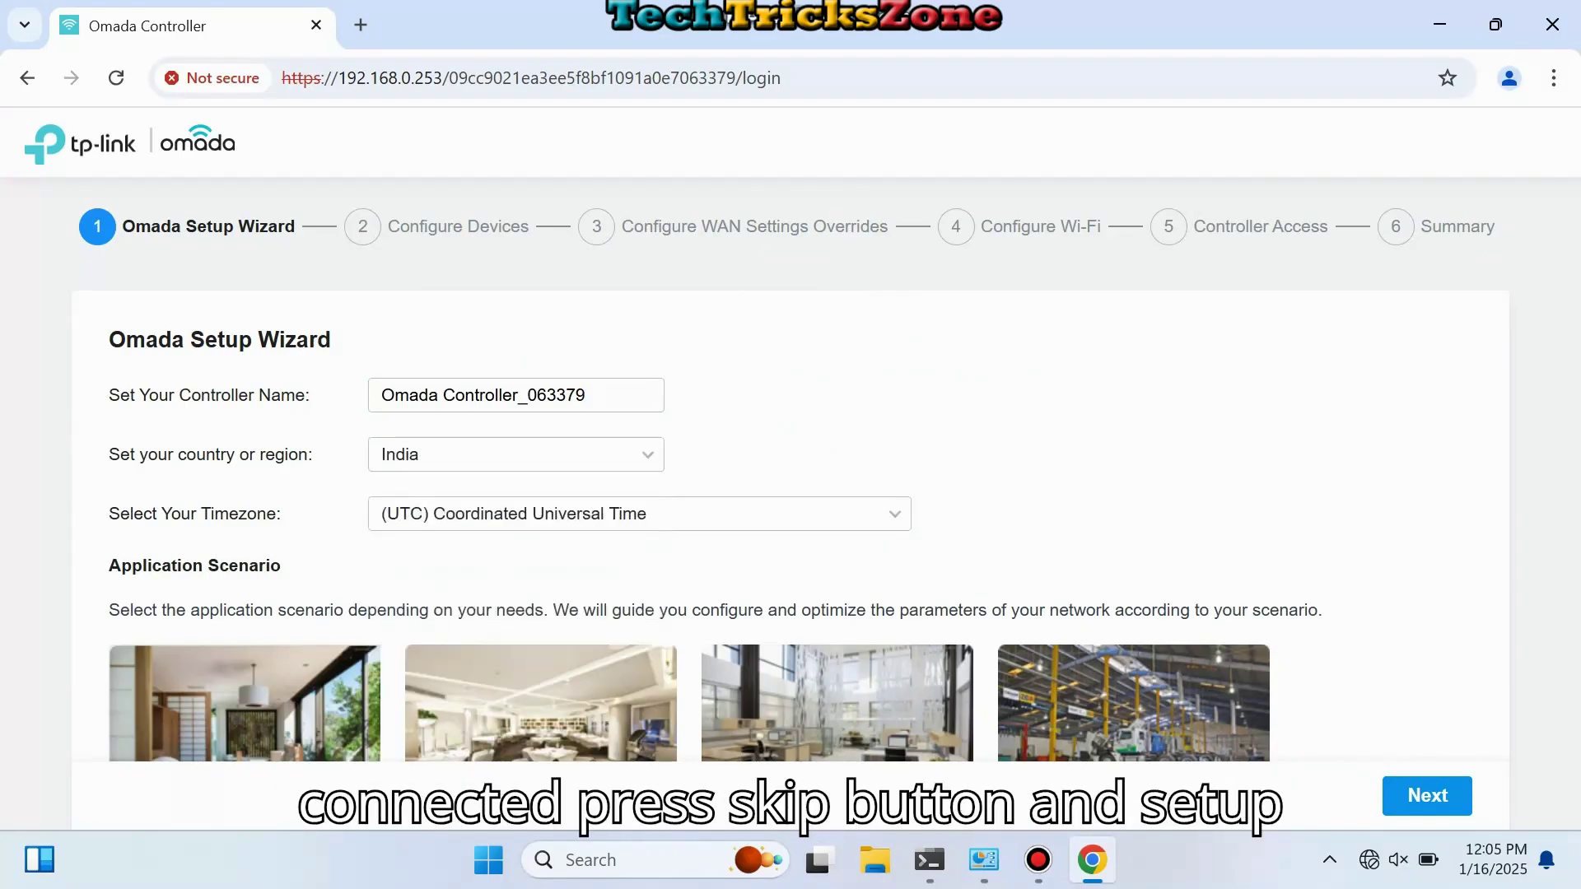
# Step: Skip the device and WAN steps, then create Wi-Fi network HOMEWIFI with its password
pyautogui.click(1427, 795)
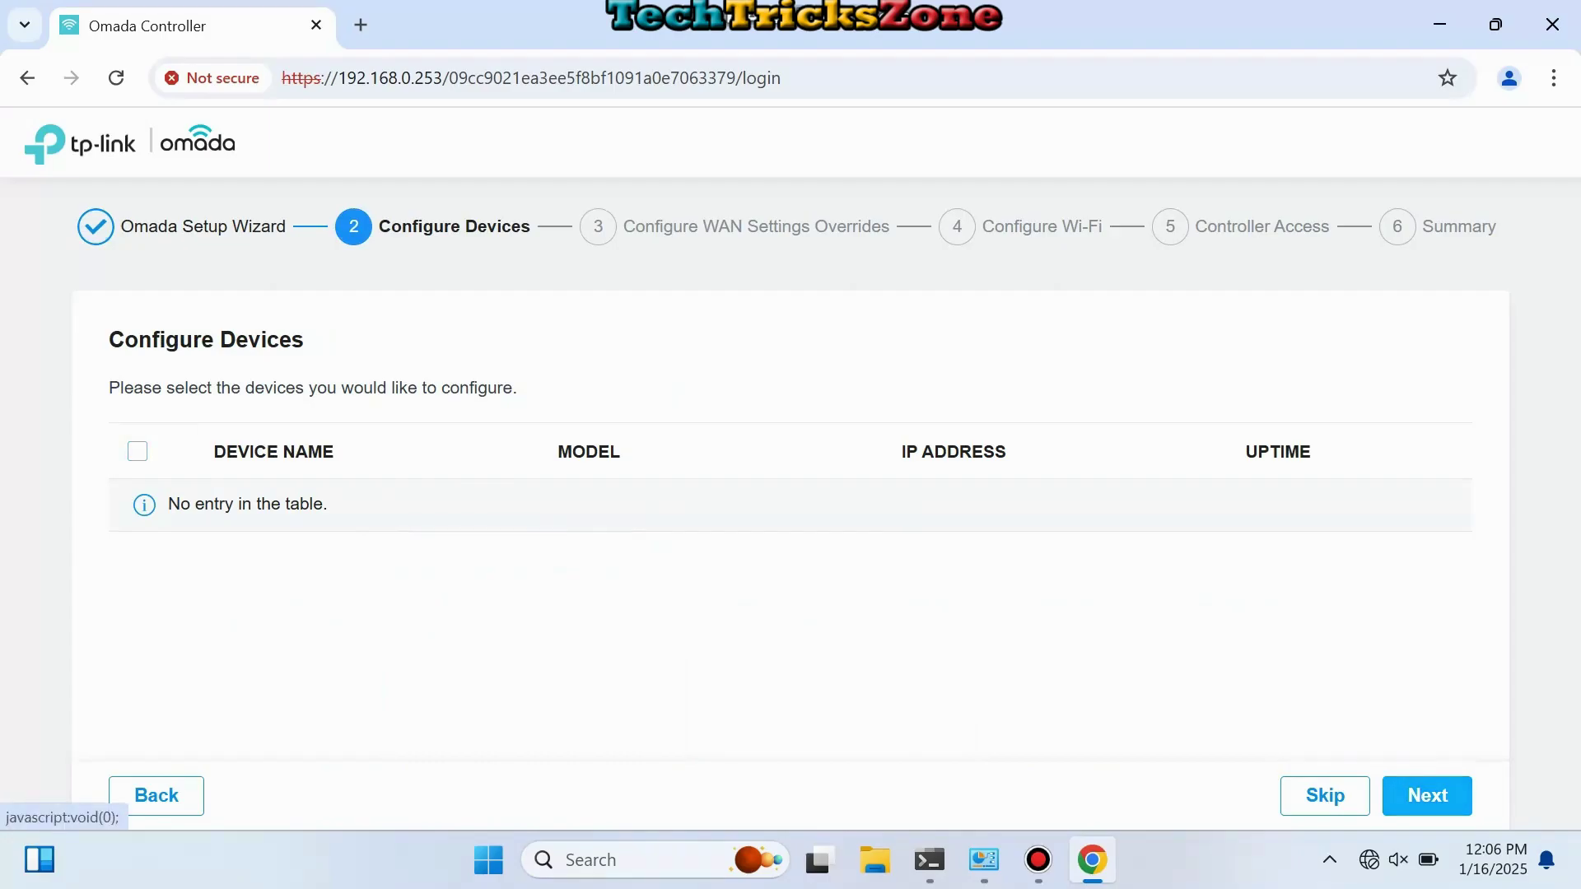
pyautogui.click(1428, 795)
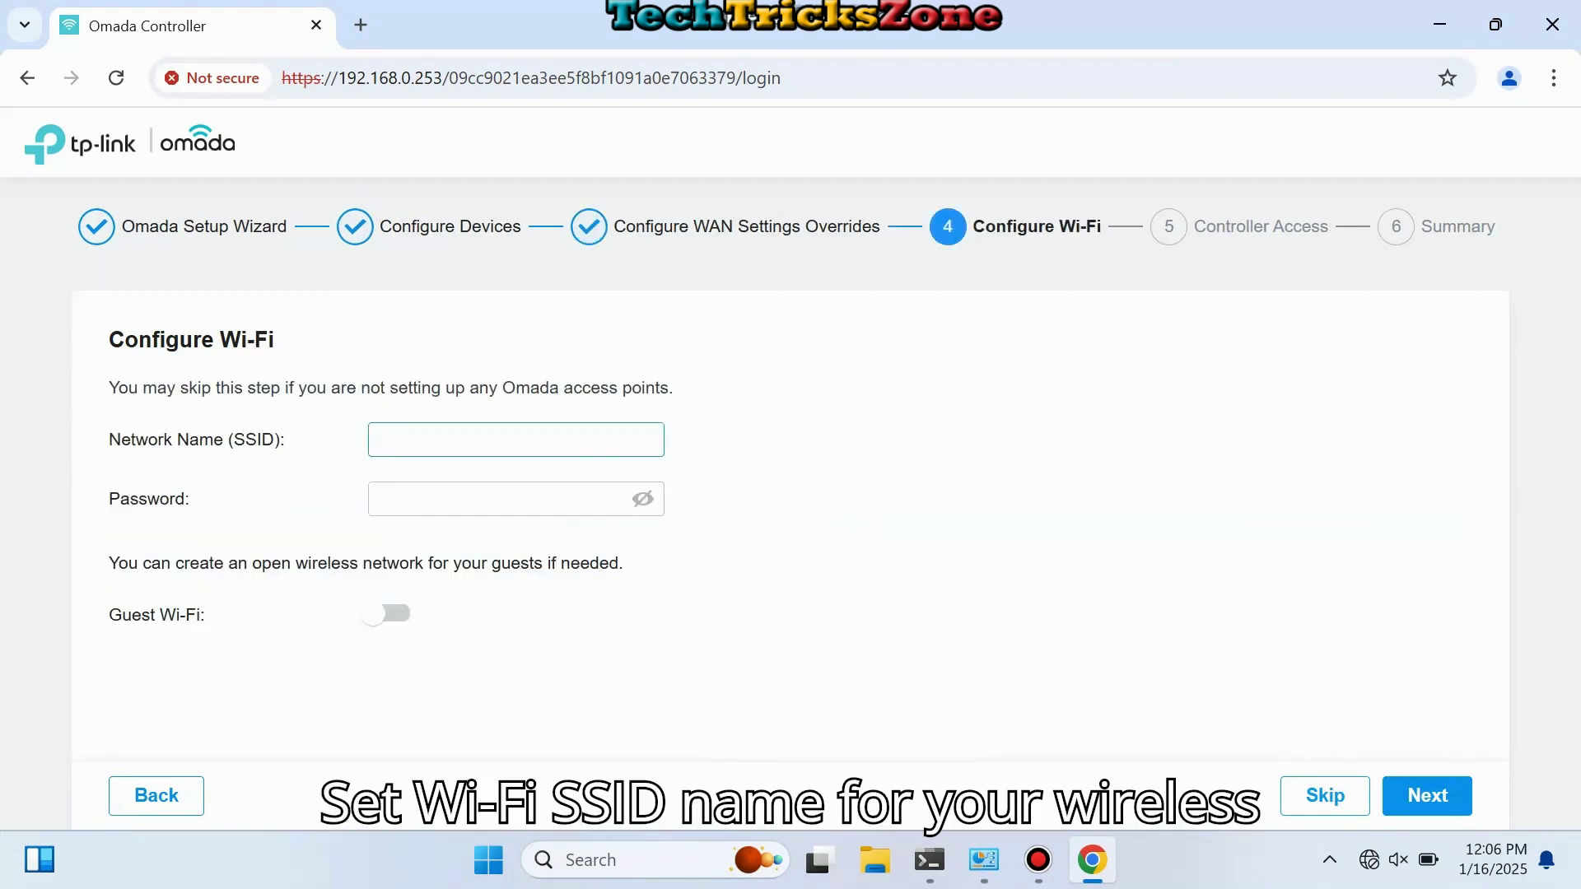
pyautogui.write('HOMEWIFI')
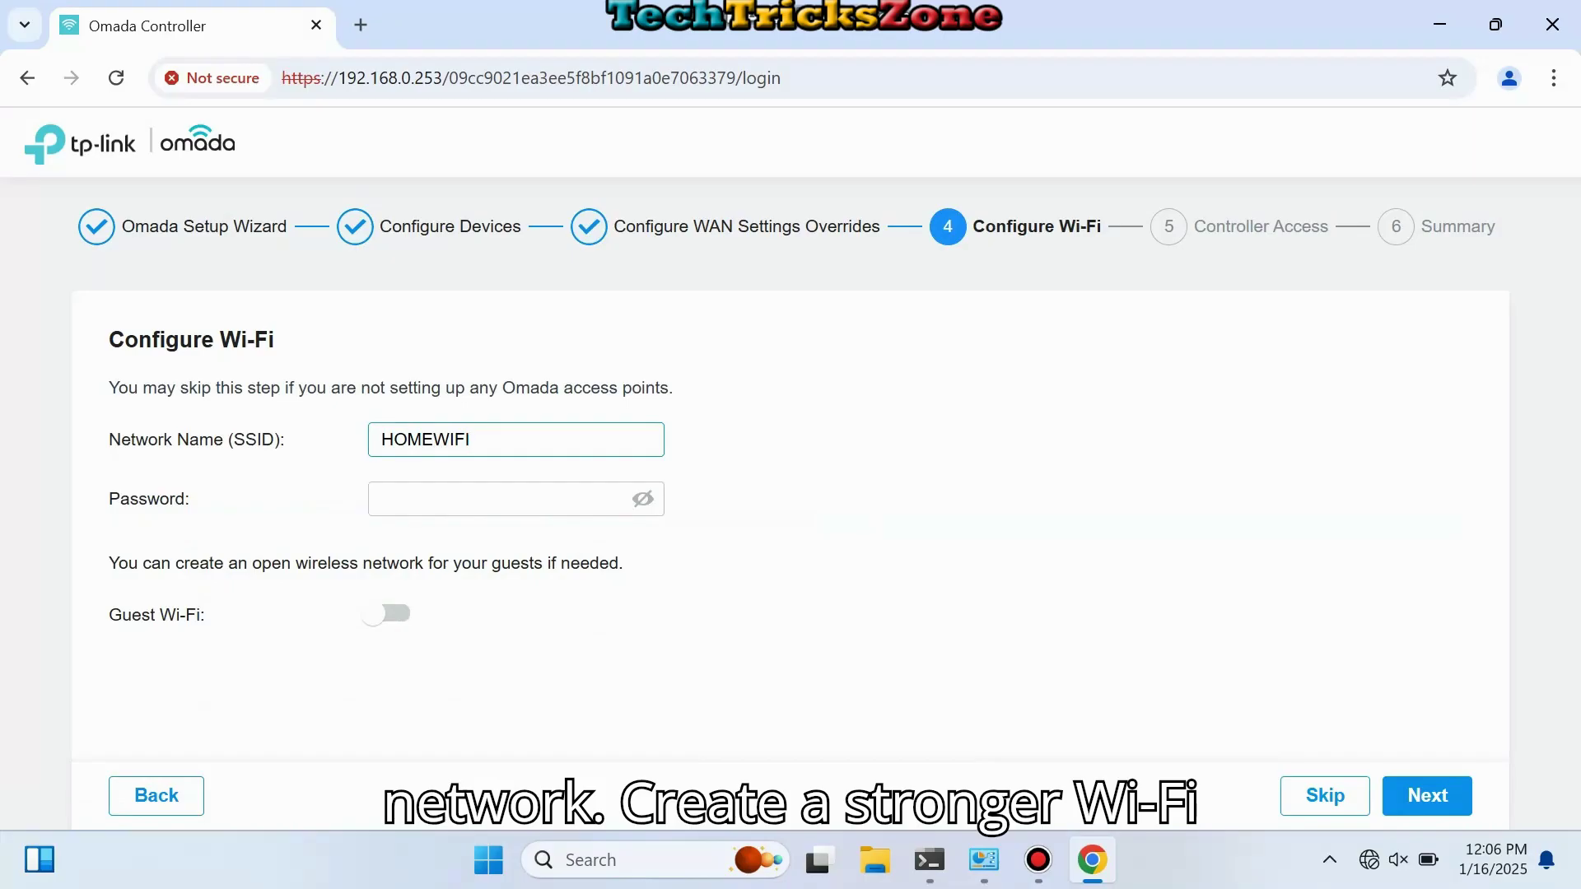
pyautogui.click(494, 499)
pyautogui.click(494, 499)
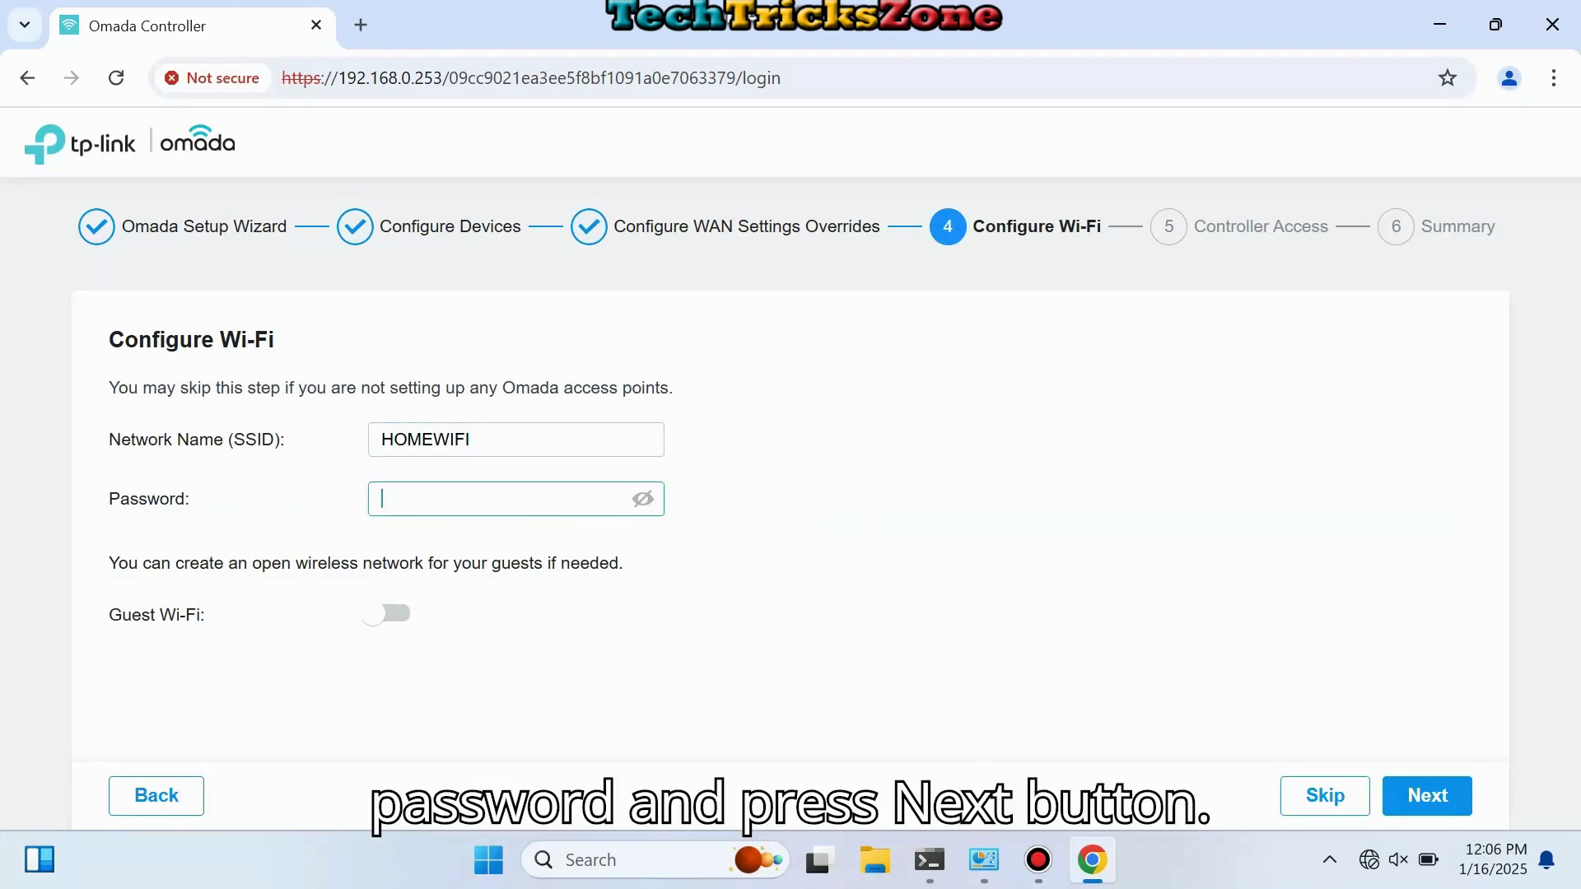
pyautogui.write('••••••••')
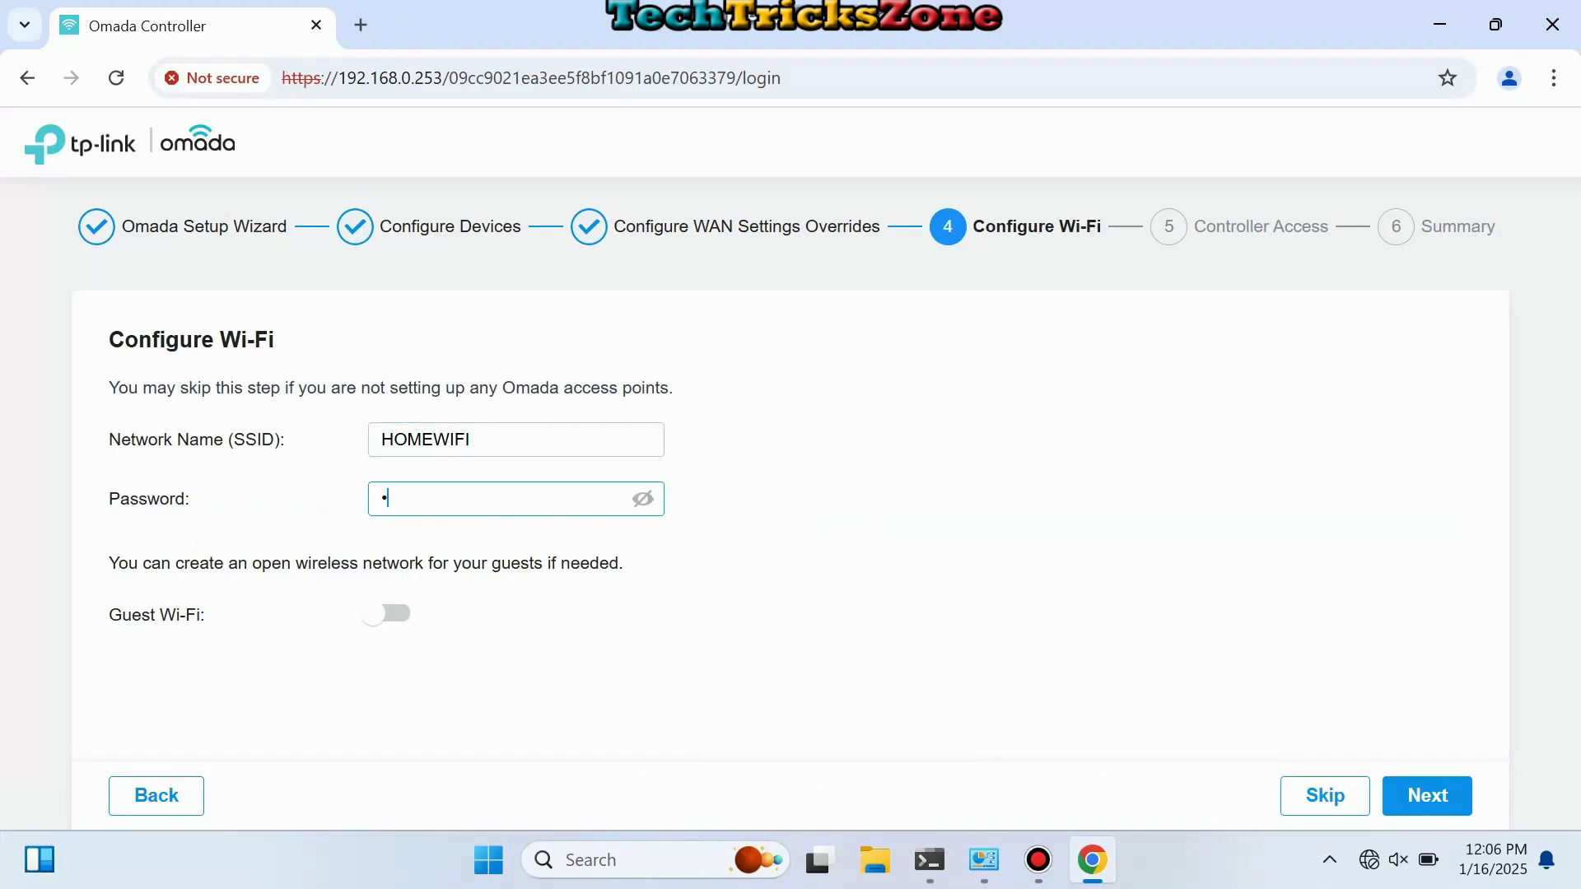
pyautogui.write('••')
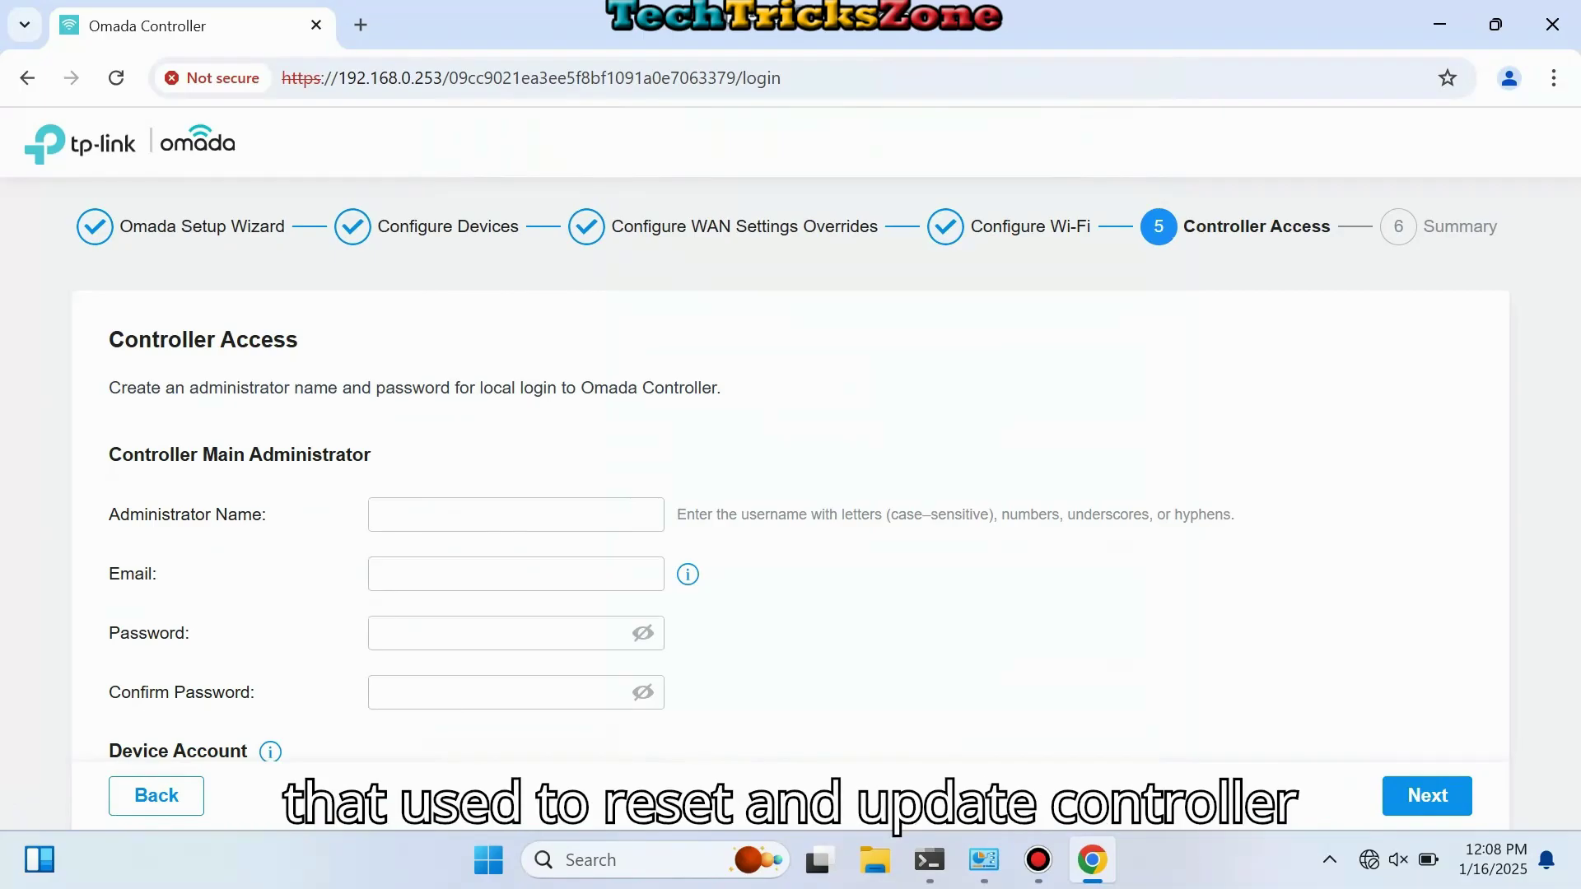
# Step: Enter the administrator name and move on to the administrator email field
pyautogui.click(515, 574)
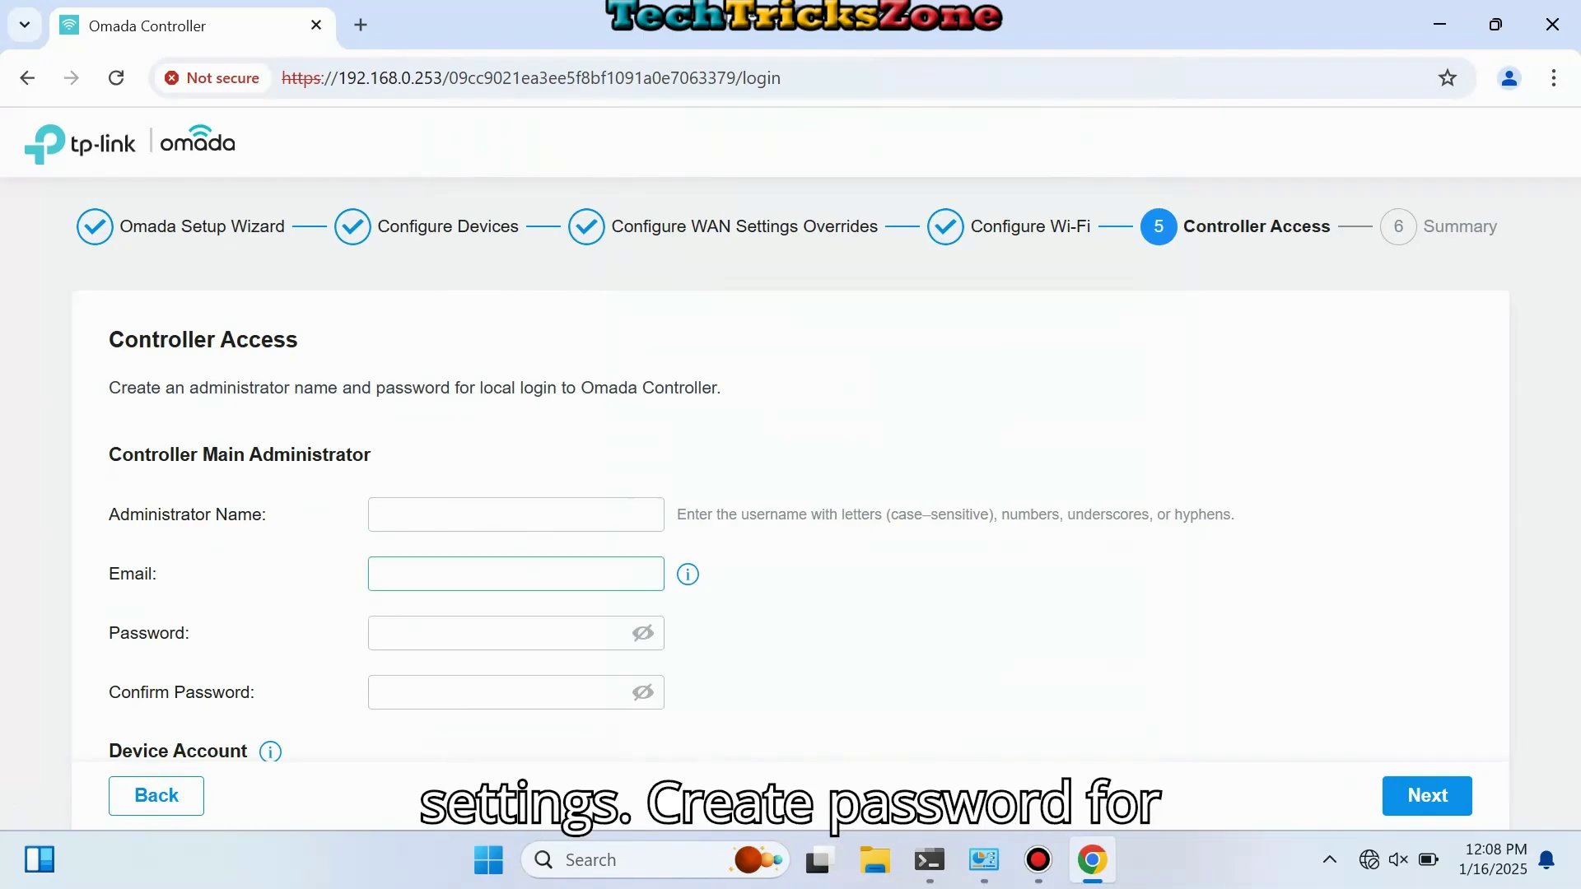
pyautogui.click(516, 514)
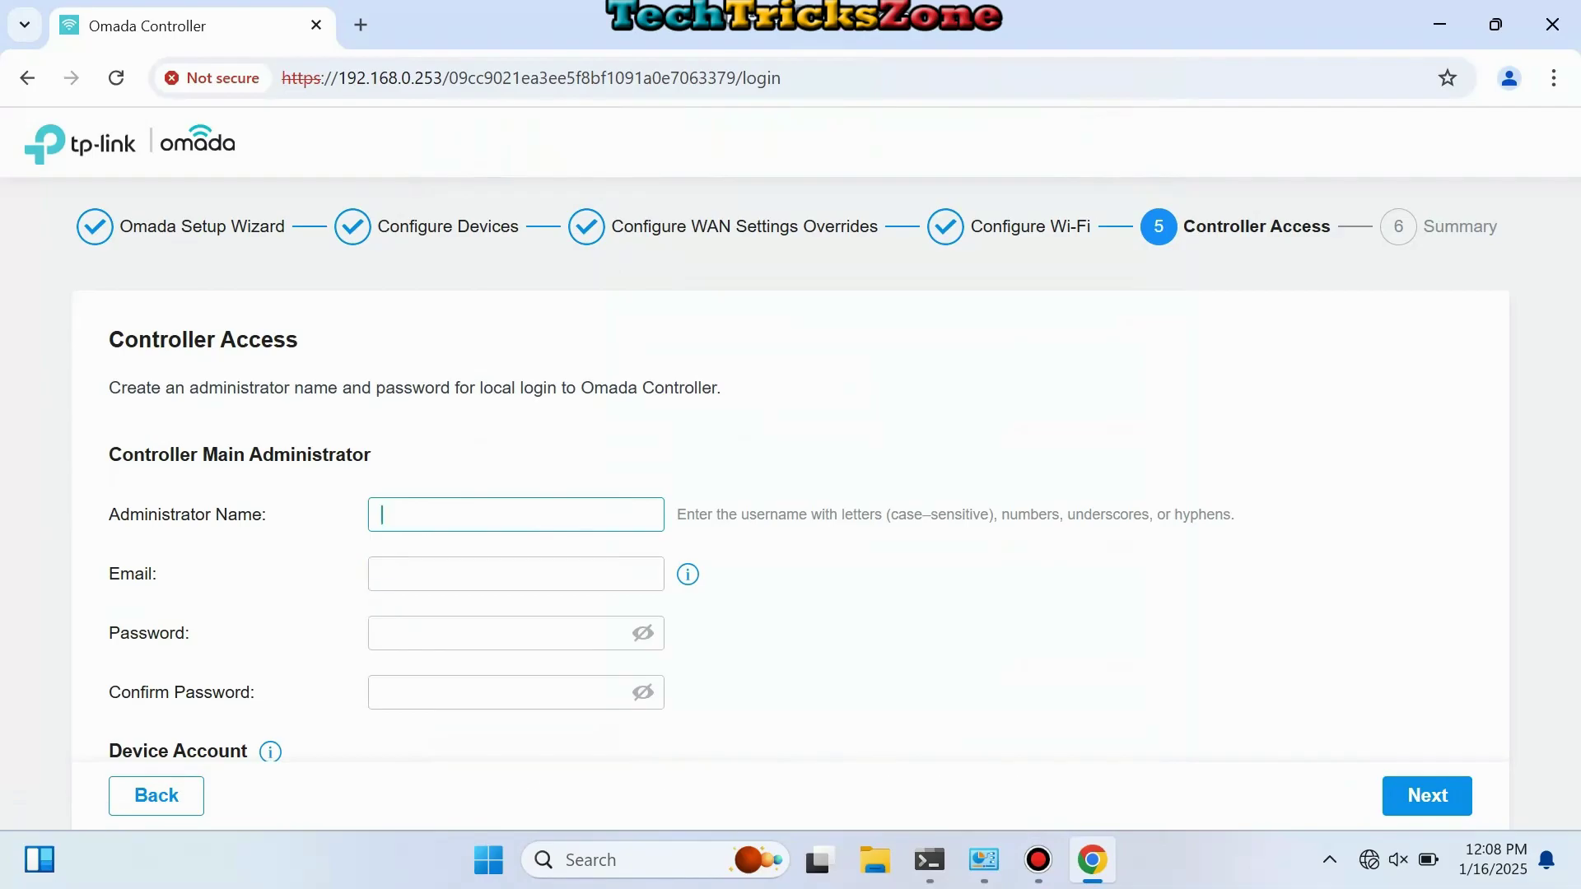
pyautogui.write('S448')
pyautogui.click(516, 574)
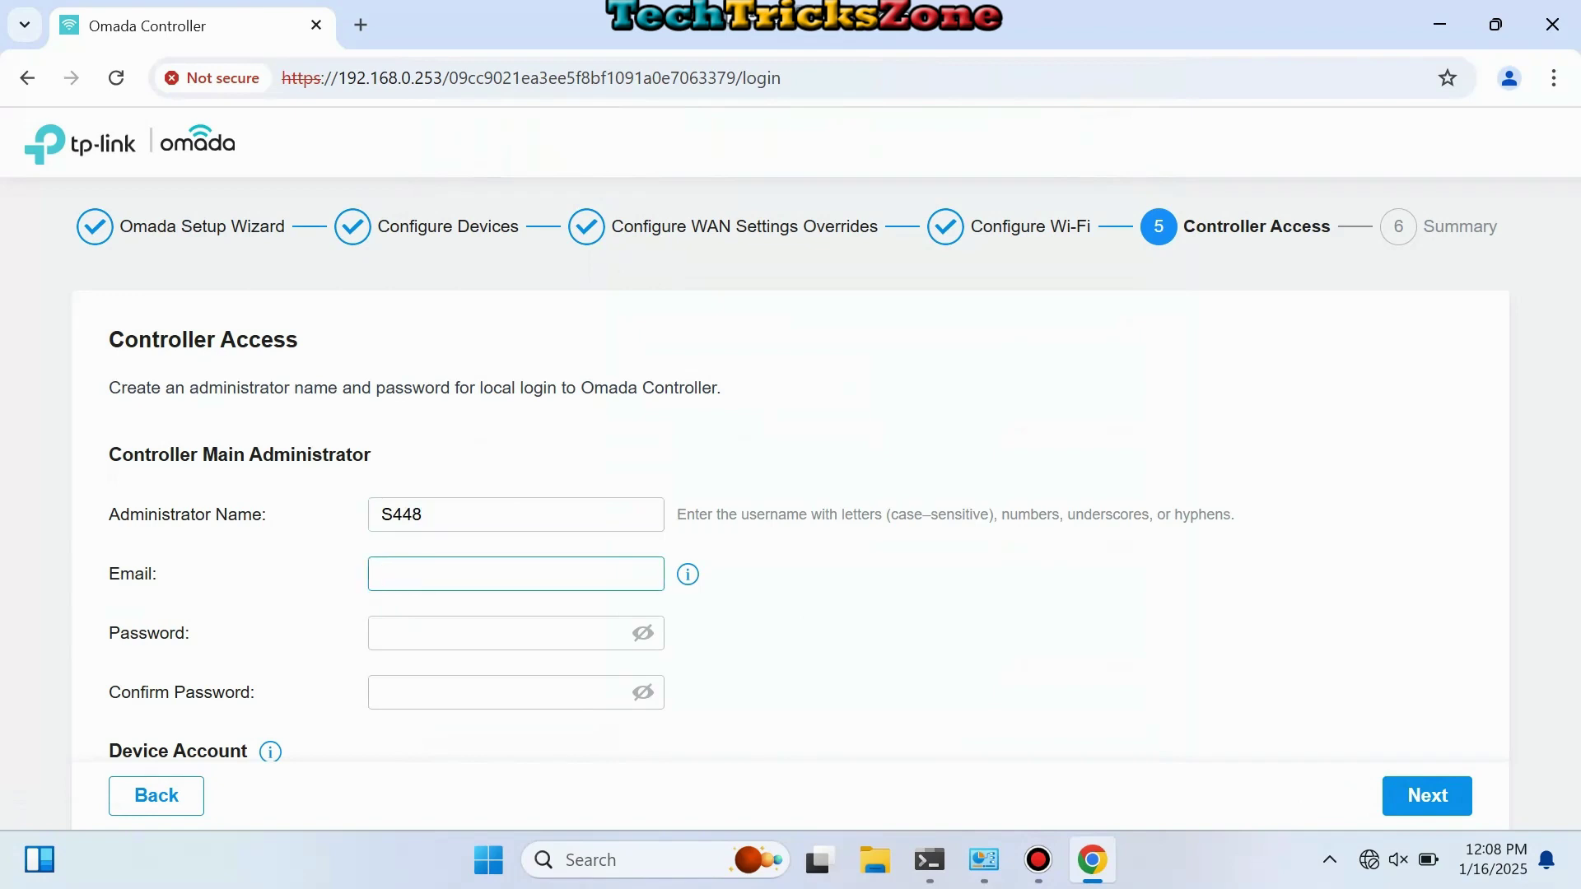
pyautogui.moveTo(688, 574)
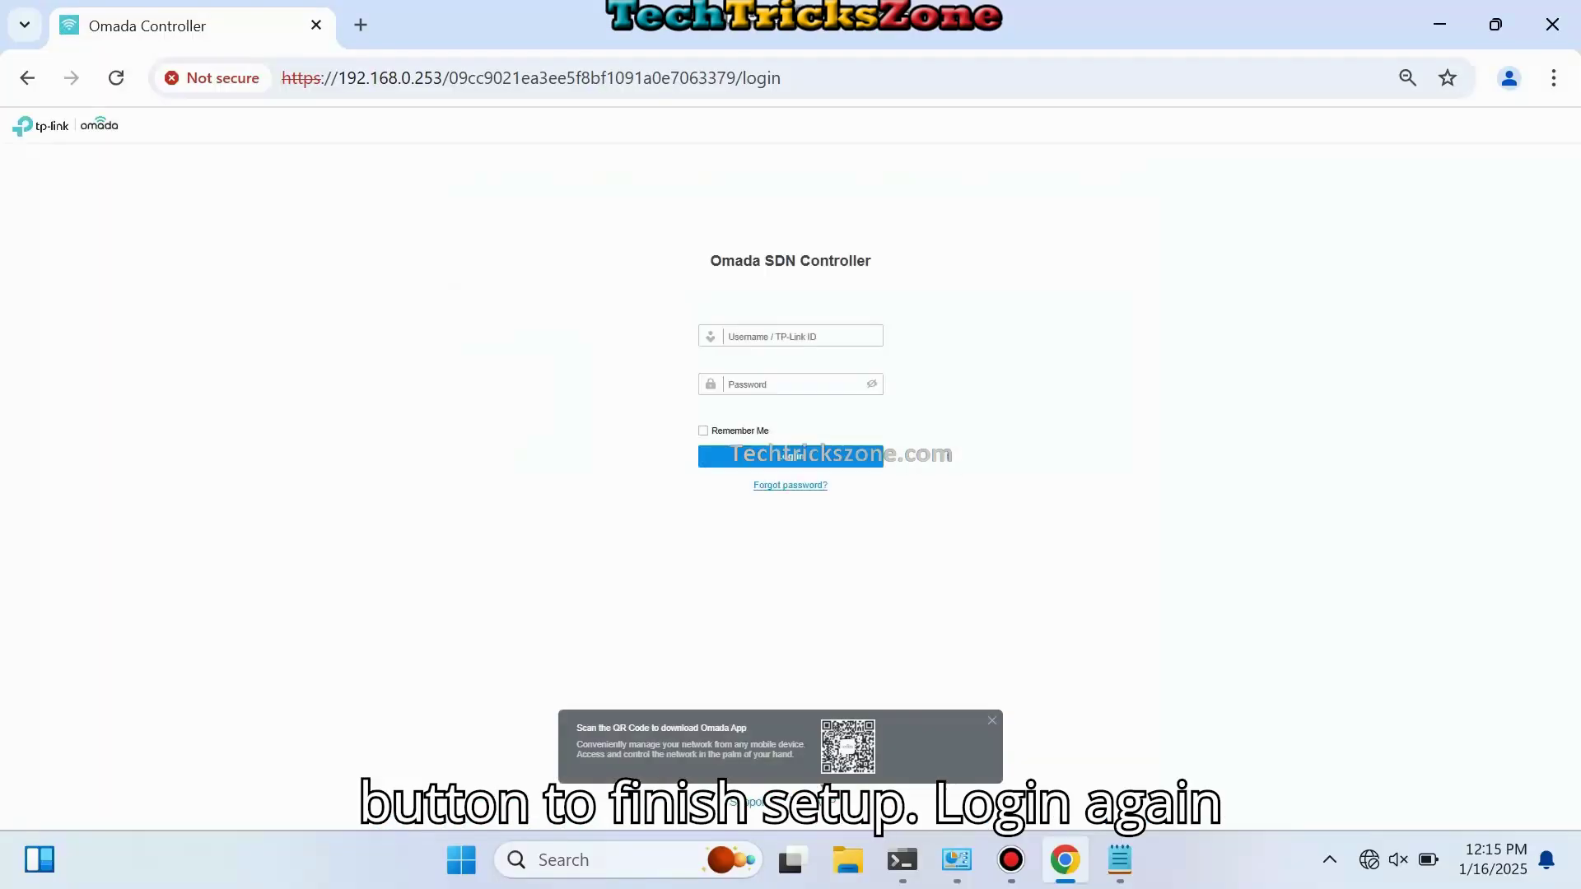
# Step: Log in to the controller with the administrator username and pasted password
pyautogui.click(790, 336)
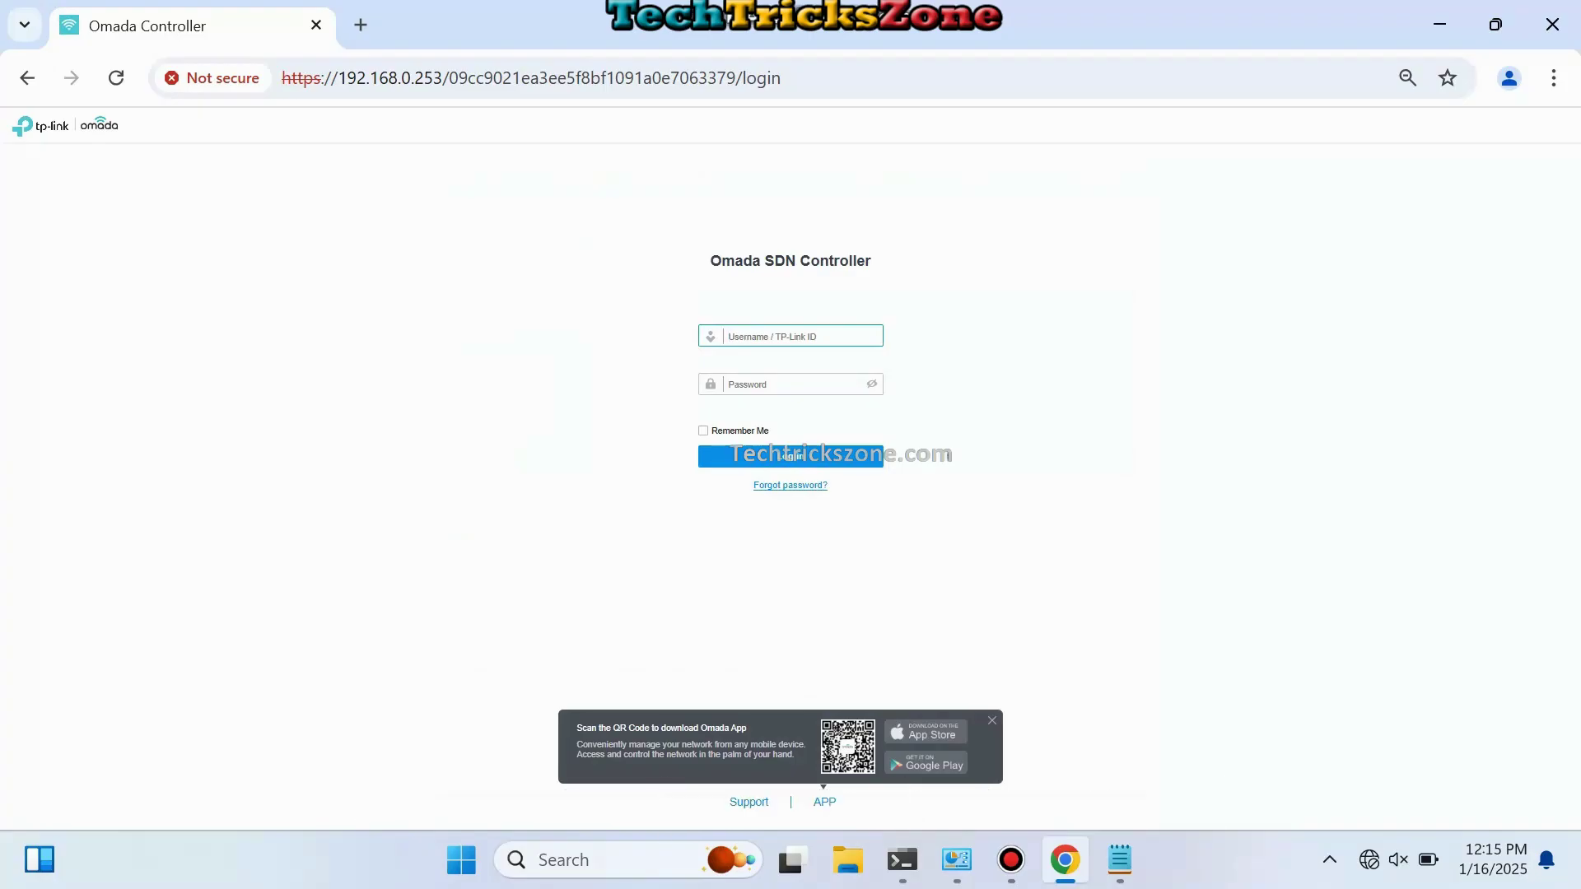
pyautogui.click(790, 384)
pyautogui.hotkey('ctrl', 'v')
pyautogui.press('Return')
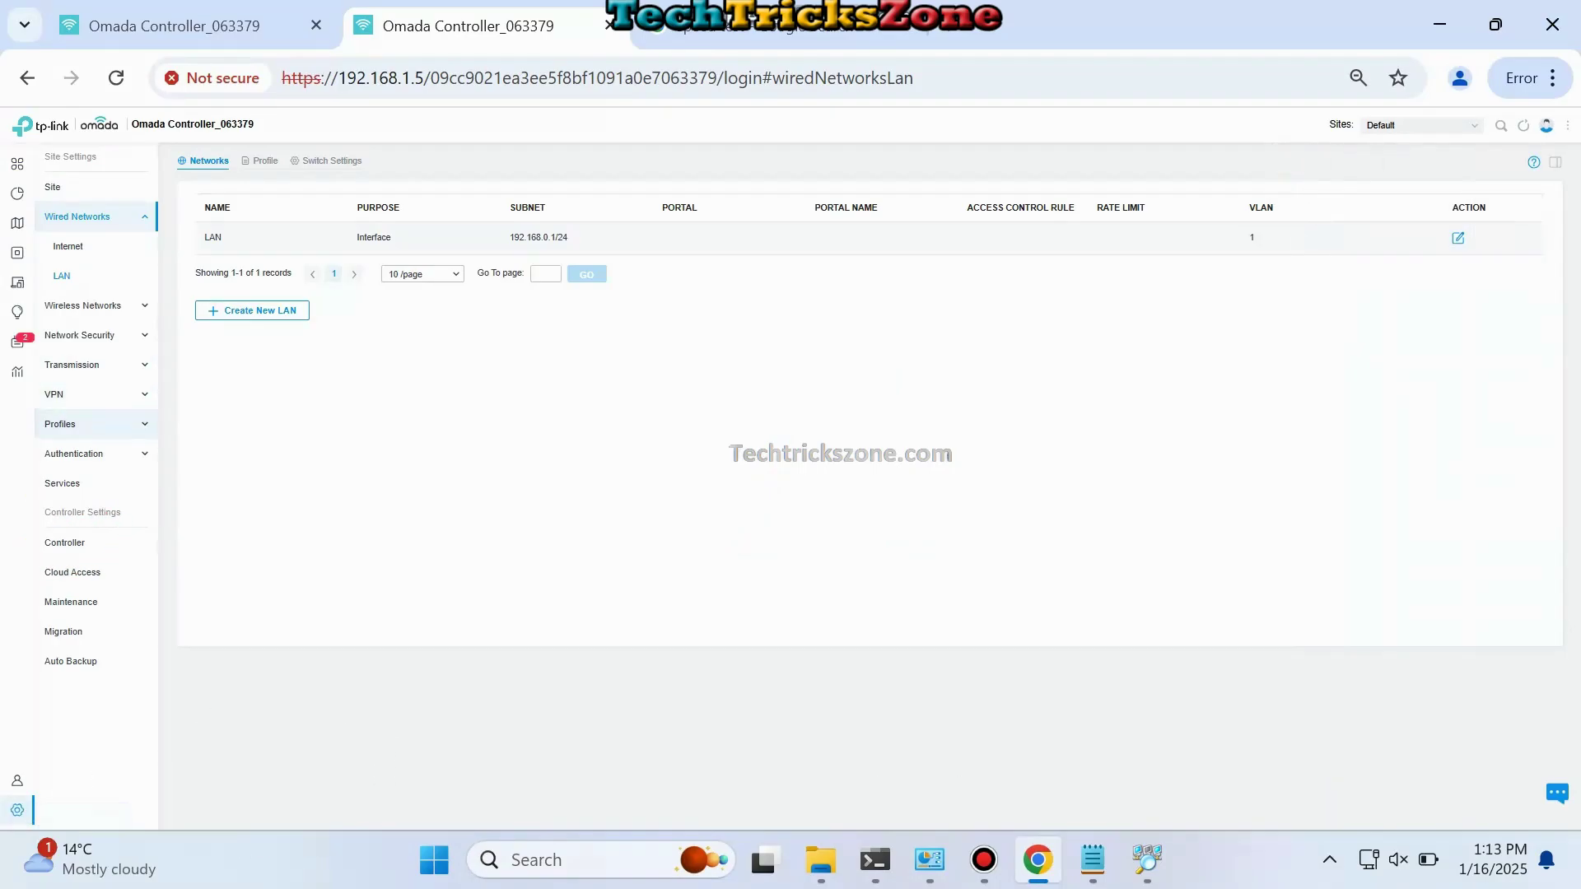
# Step: Switch the controller to a static IP address of 192.168.1.253
pyautogui.click(65, 543)
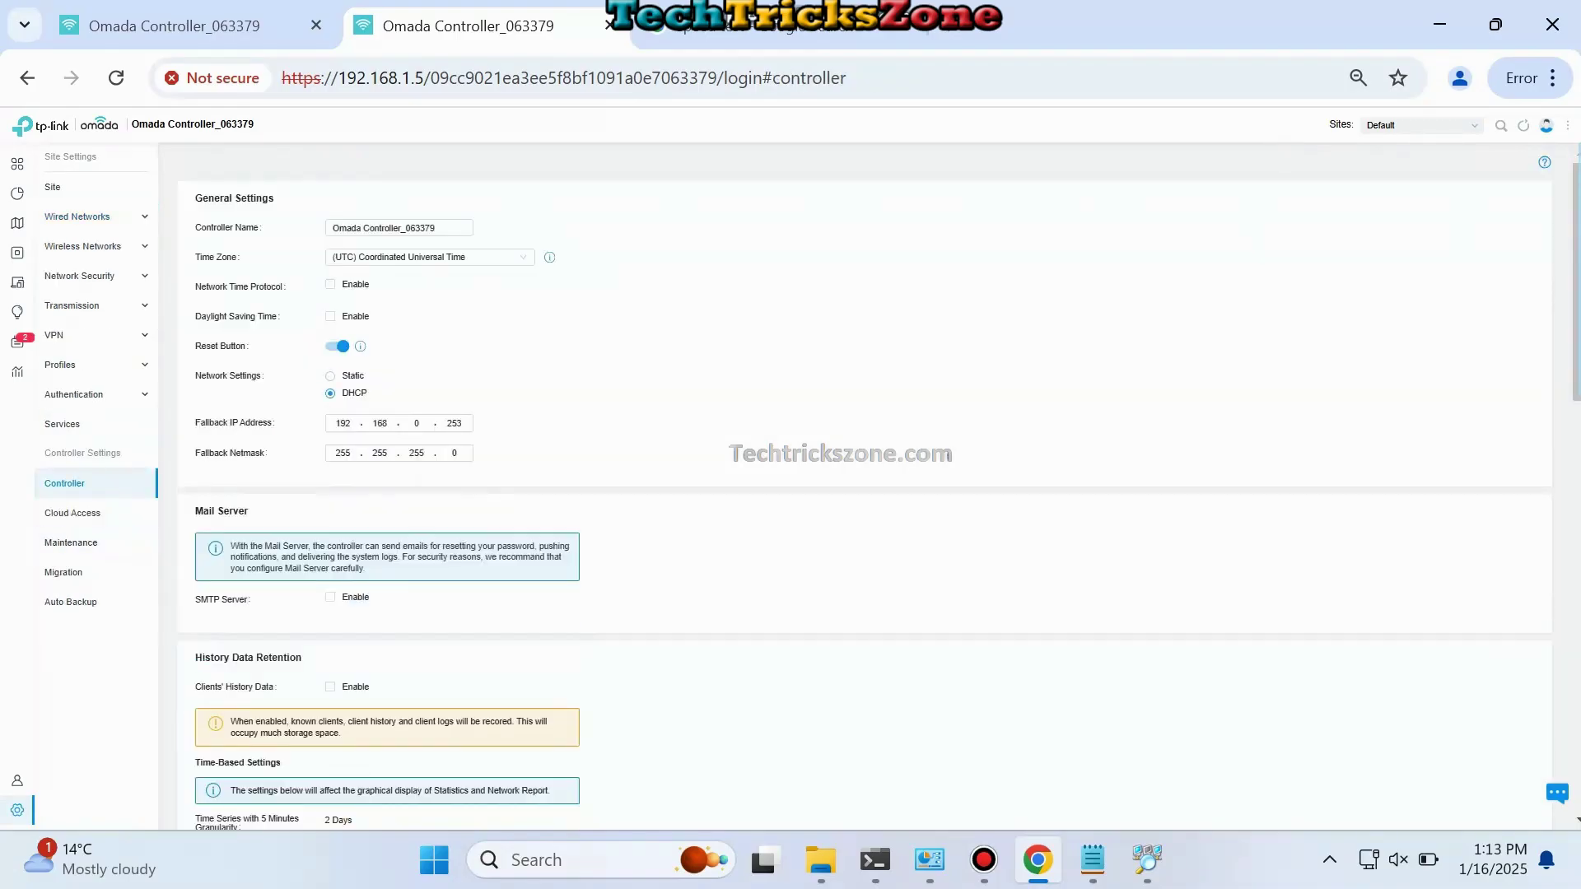
pyautogui.click(330, 376)
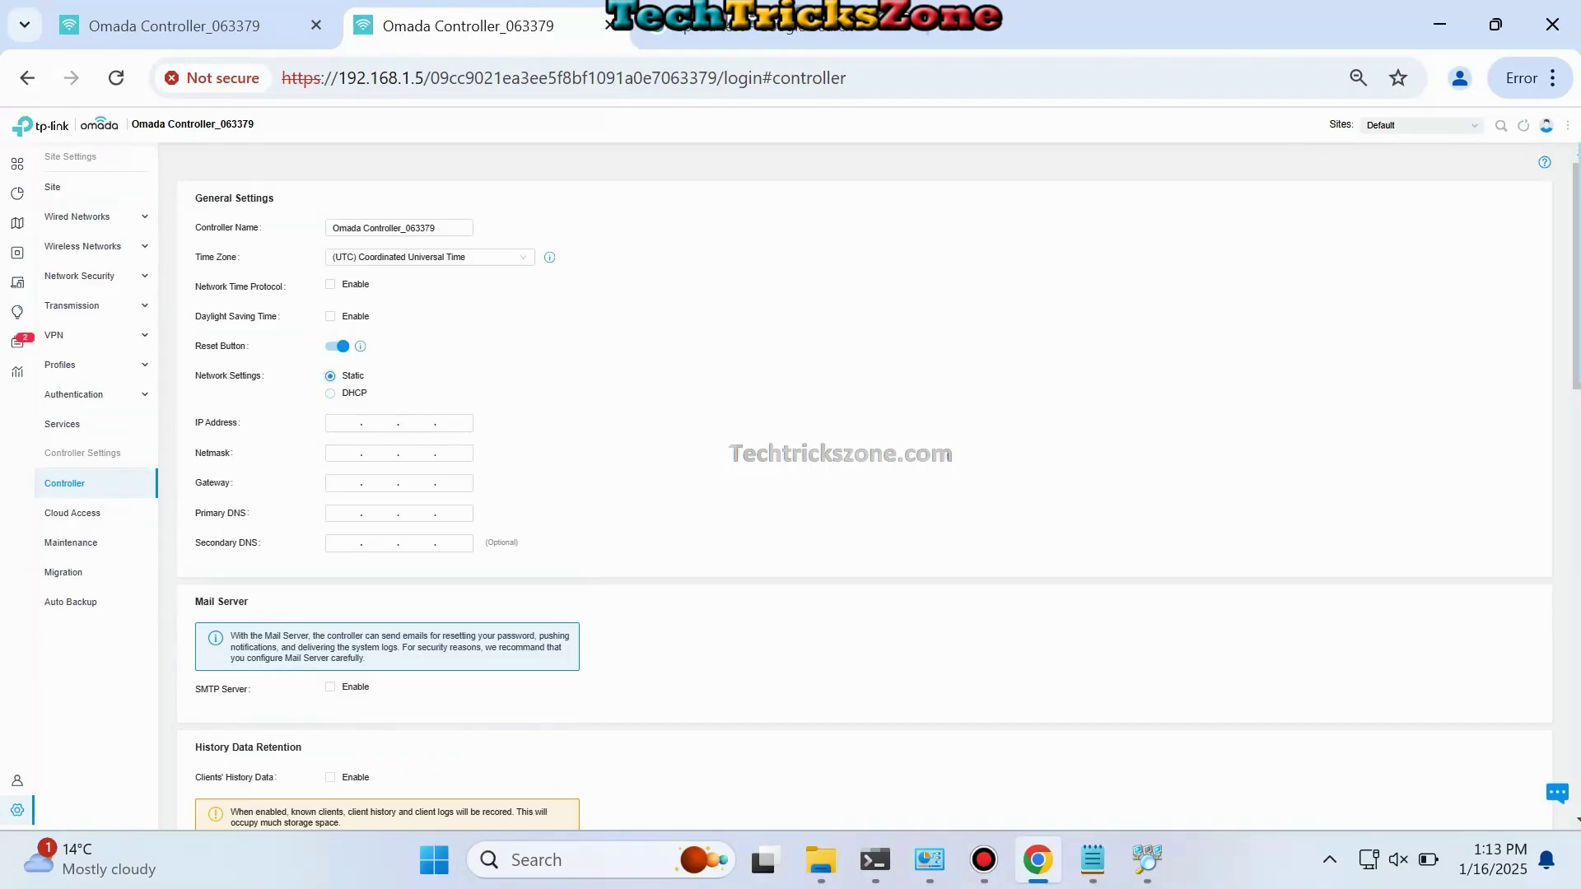
pyautogui.click(343, 423)
pyautogui.write('192.')
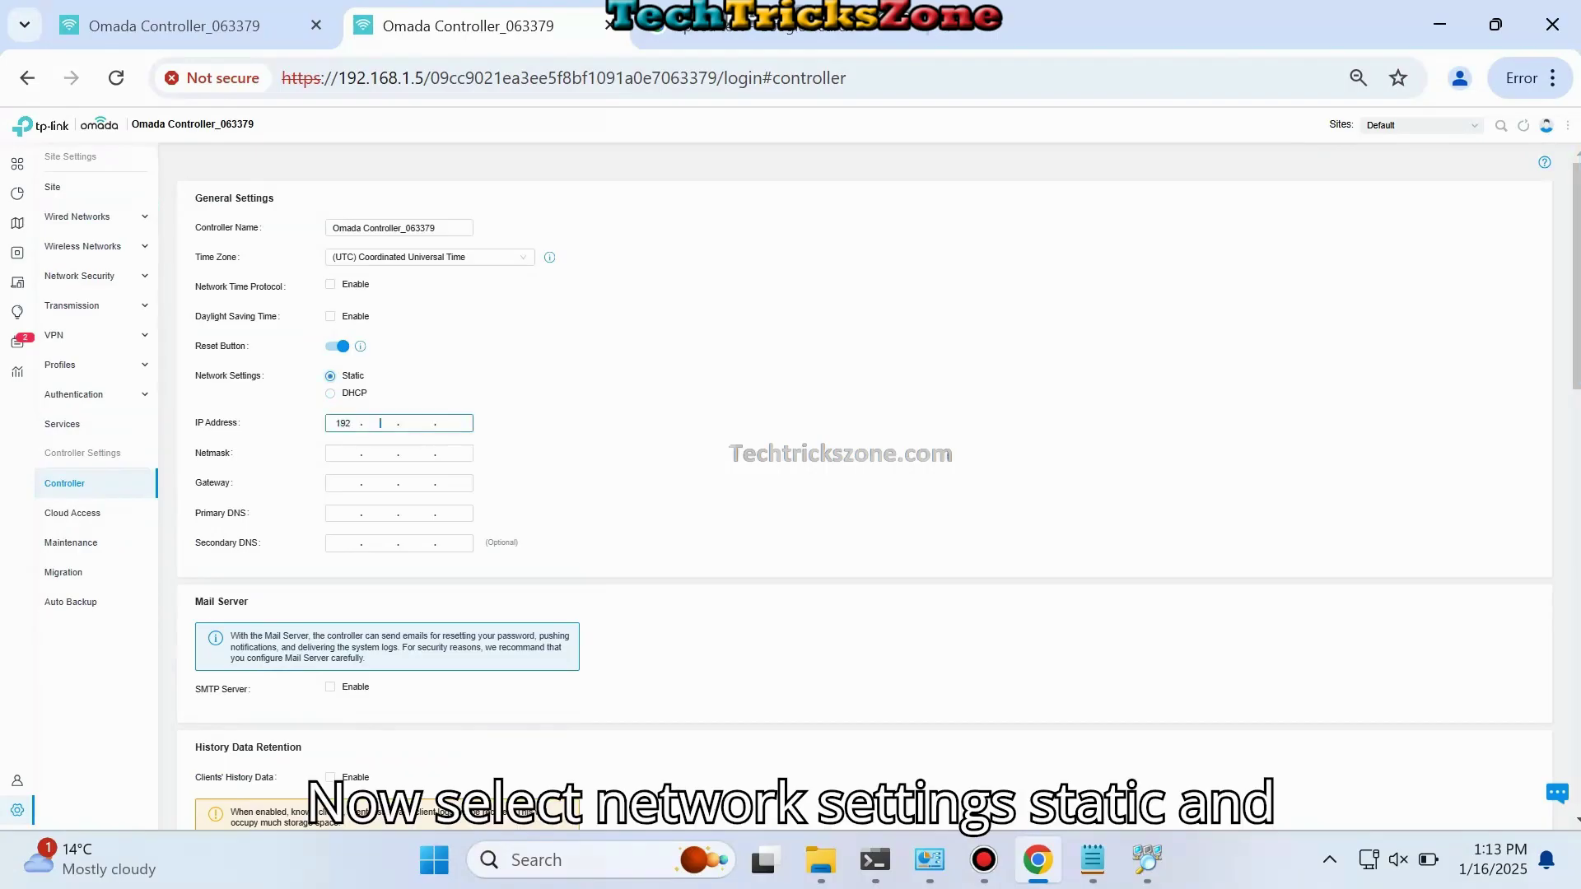
pyautogui.write('168.1.253')
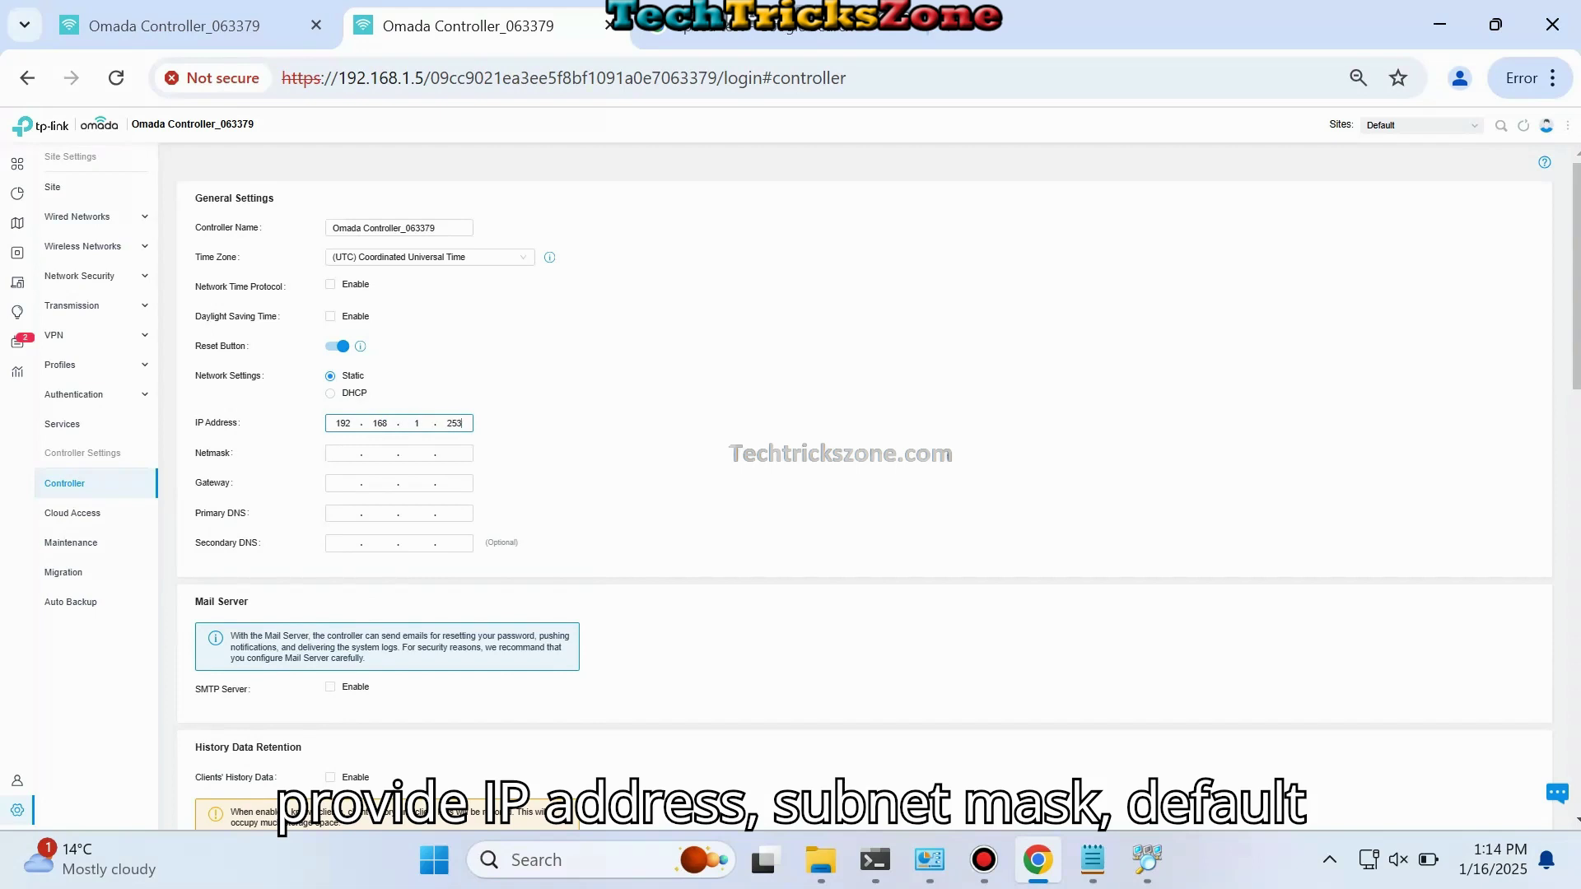
# Step: Enter netmask 255.255.255.0, gateway and primary DNS 192.168.1.1, and secondary DNS 4.2.2.2
pyautogui.click(342, 453)
pyautogui.write('255 . 255 . 255 . ')
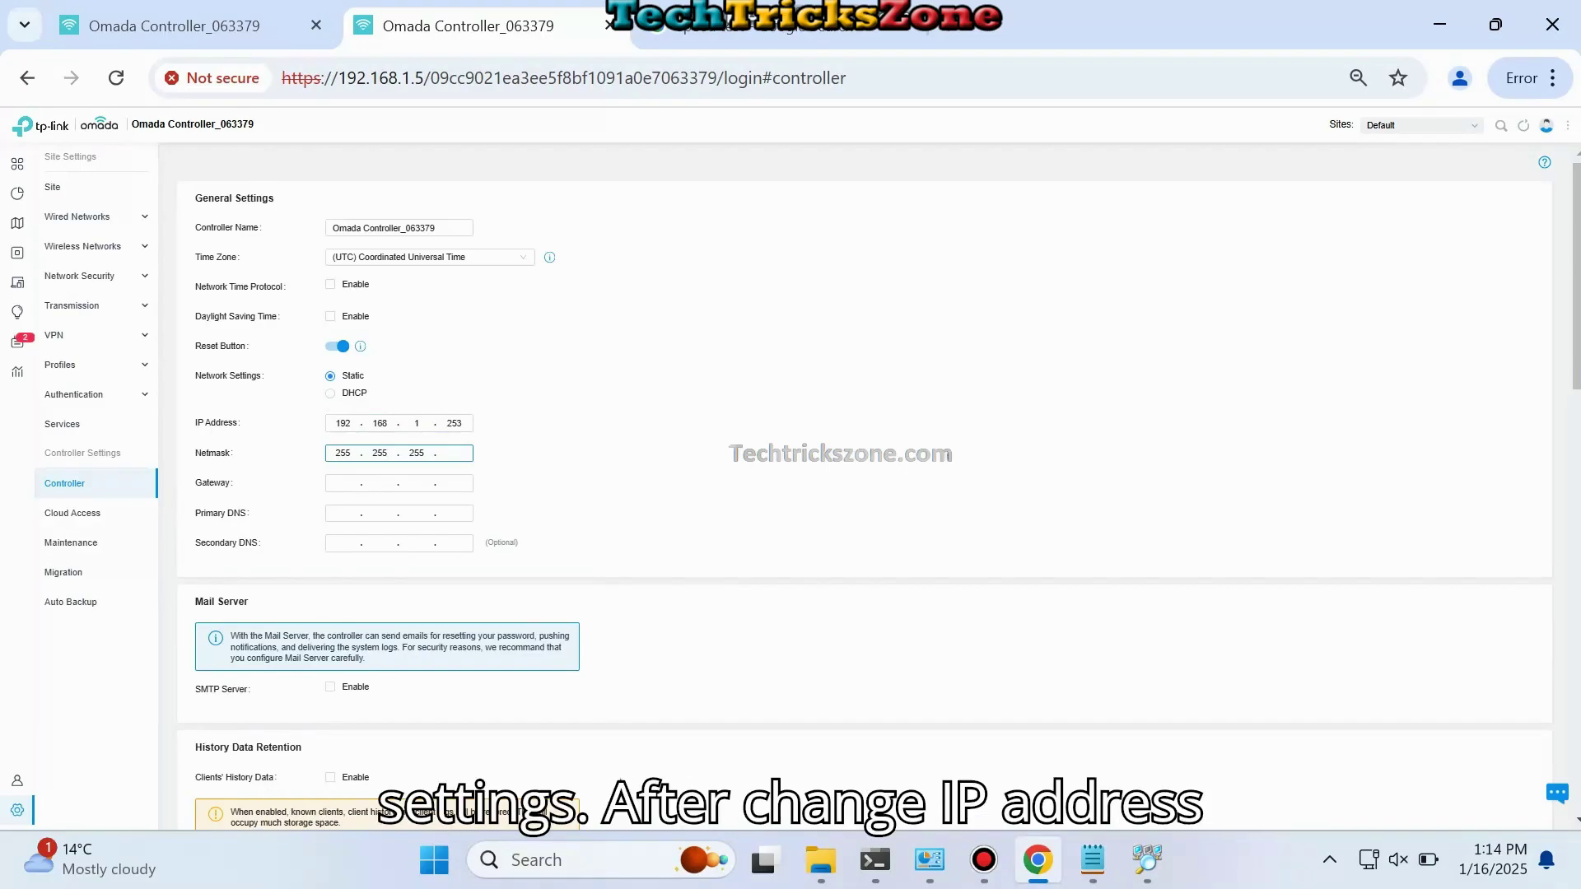
pyautogui.write('0')
pyautogui.click(342, 484)
pyautogui.write('992.168.1.1')
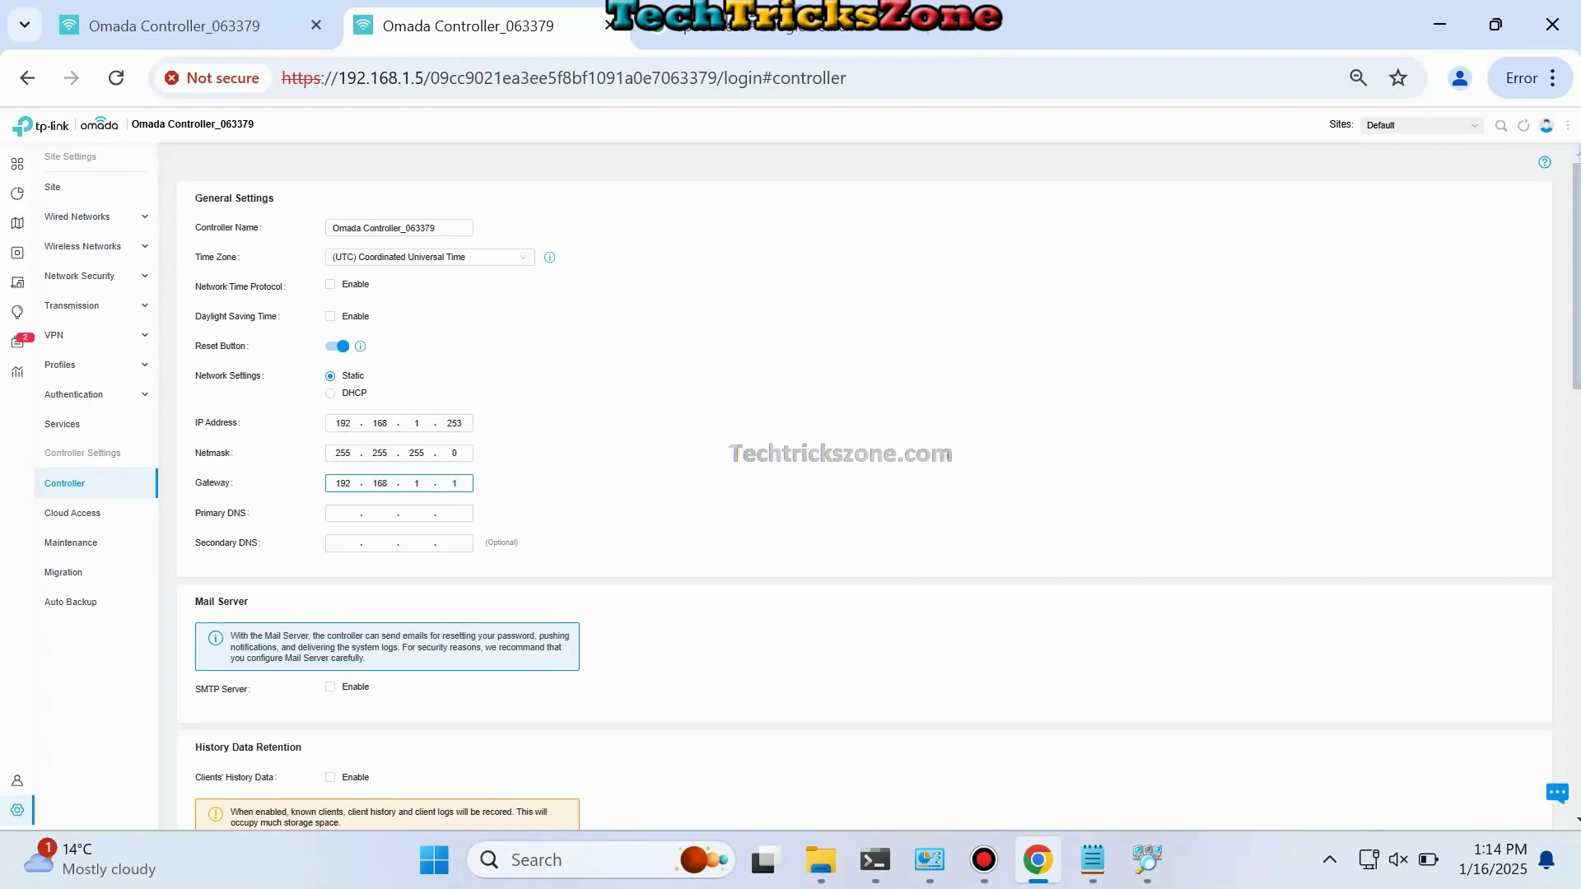
pyautogui.click(342, 513)
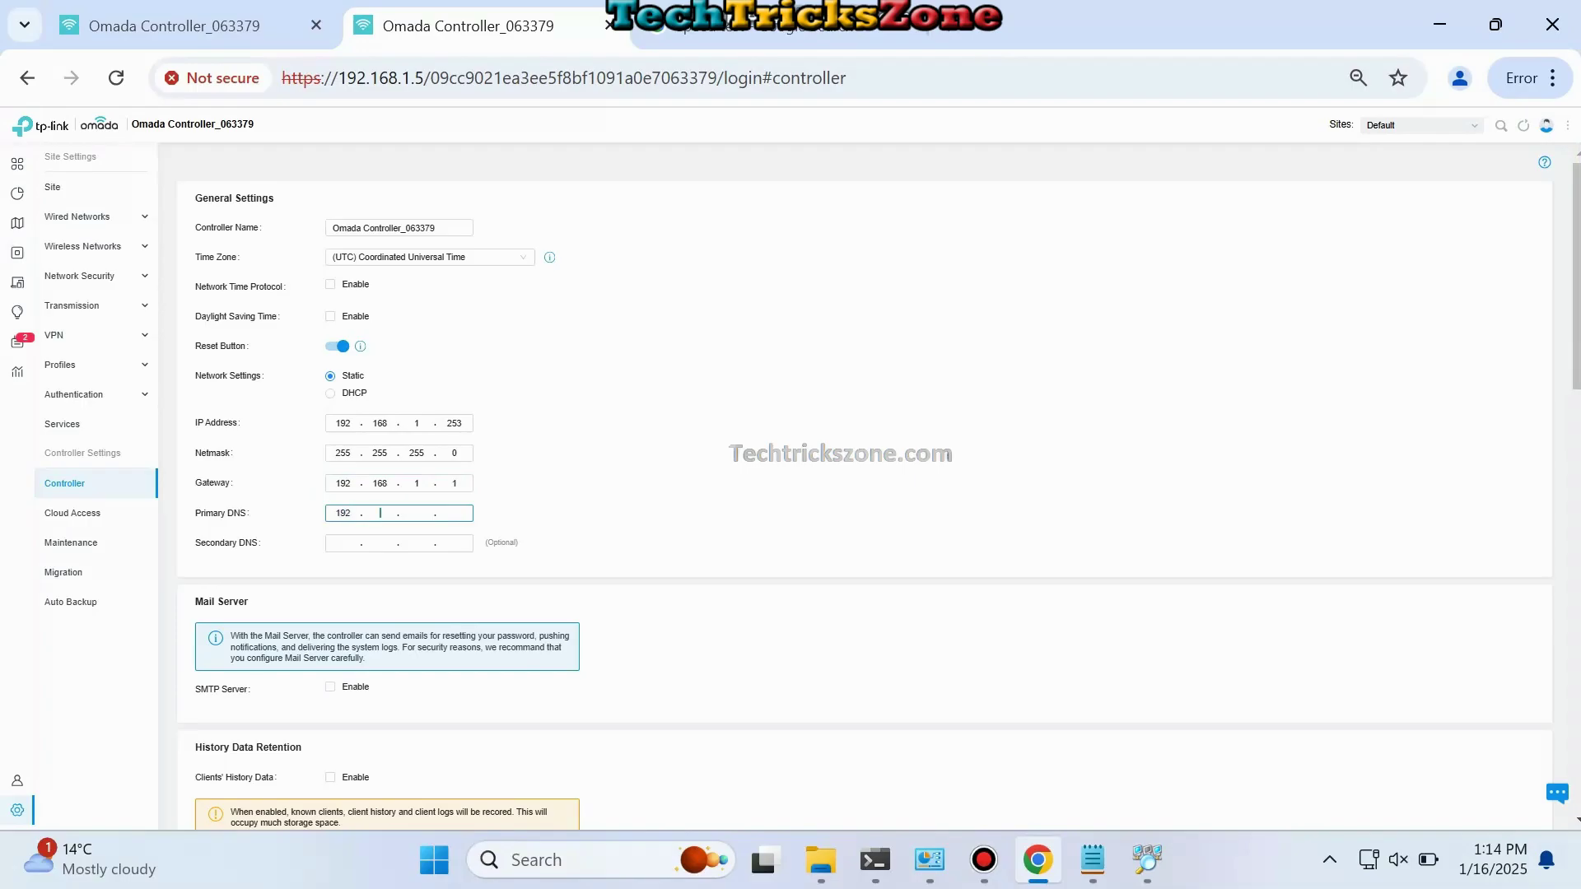
pyautogui.write('168')
pyautogui.click(343, 544)
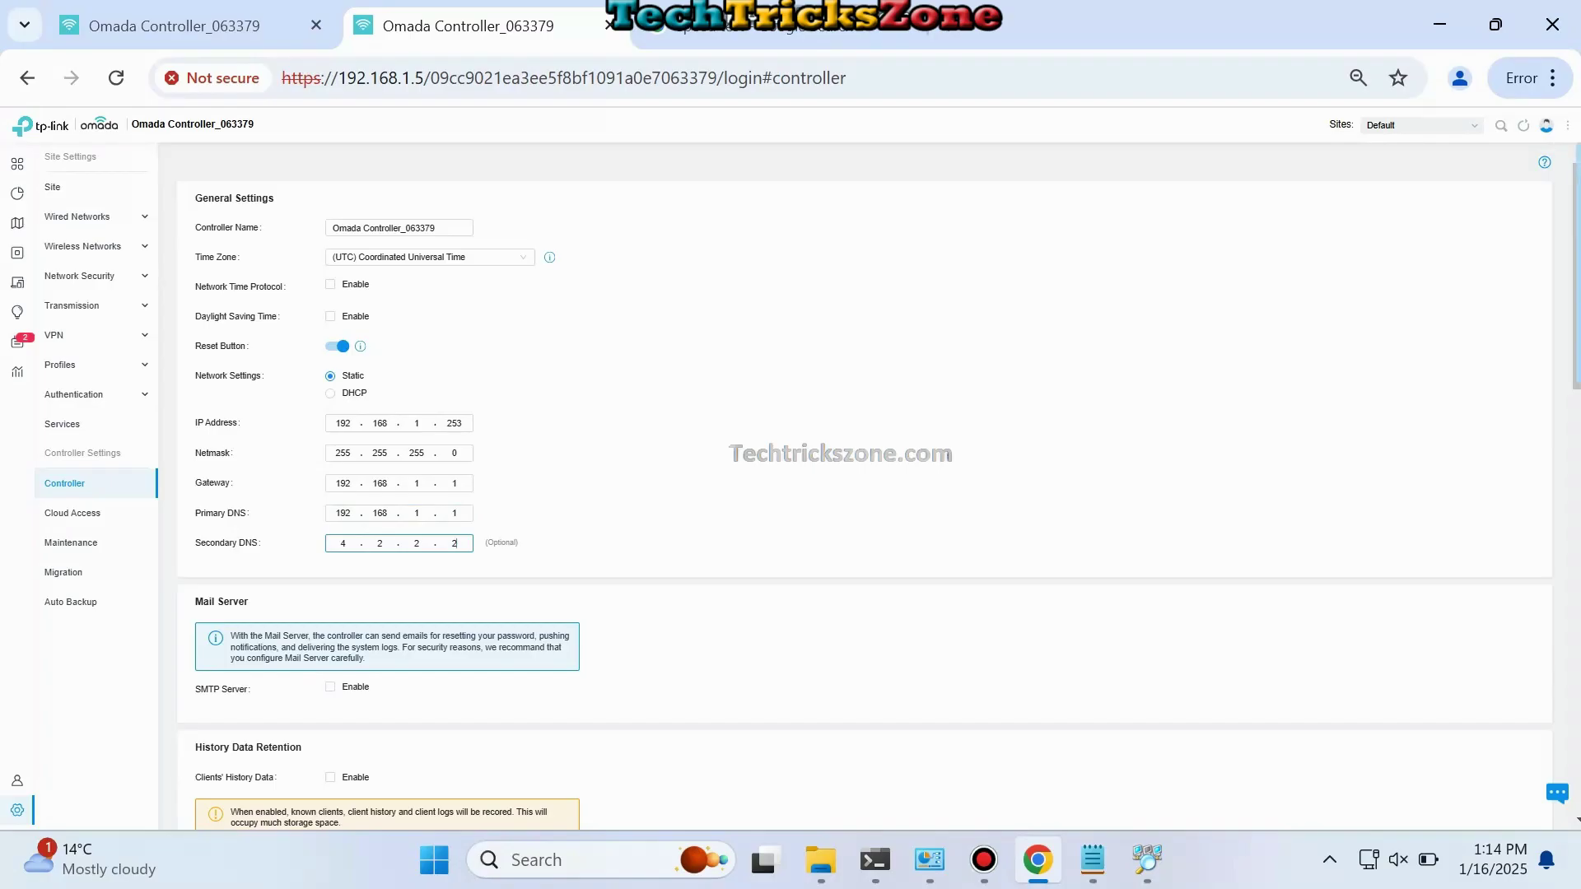
pyautogui.scroll(-12, 880, 486)
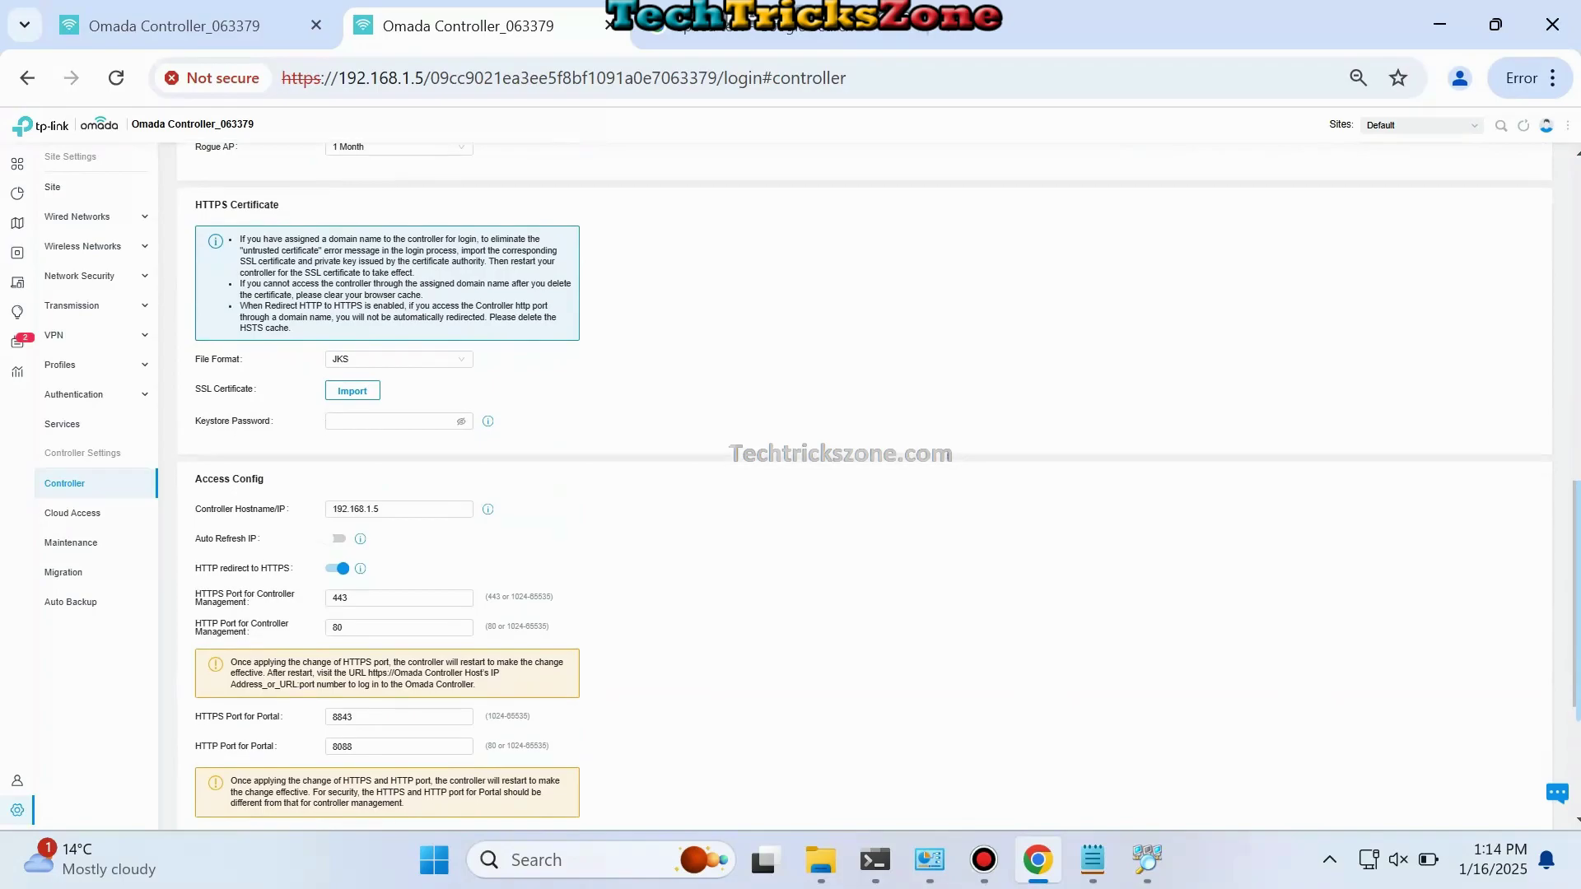
pyautogui.scroll(-4, 880, 486)
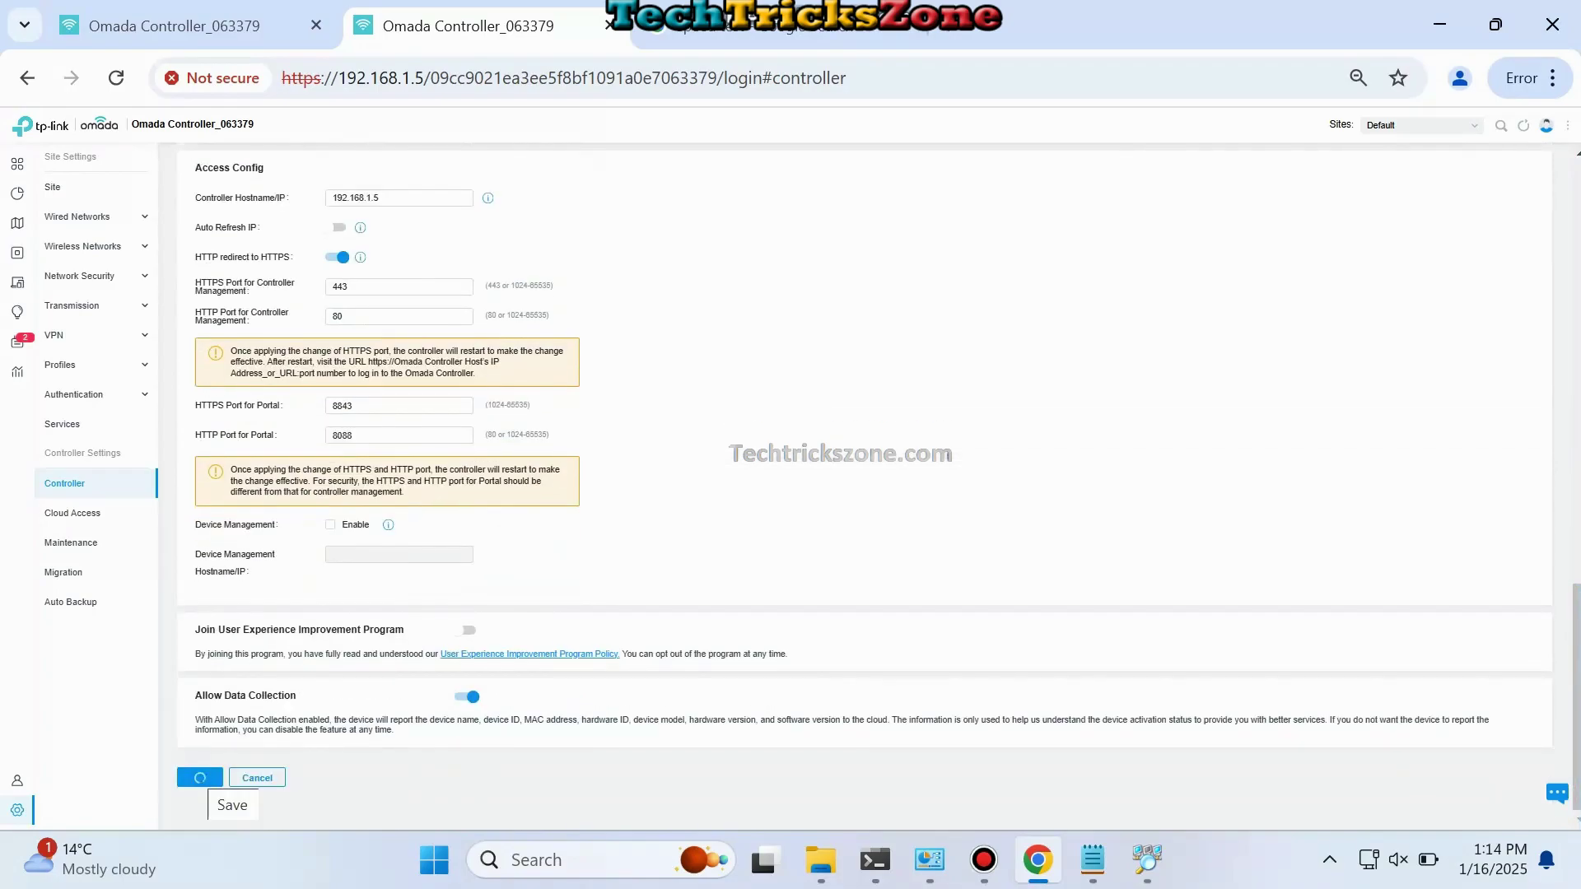
# Step: Save the network settings and run 'ping 192.168.1.253 -t' from the Run box
pyautogui.click(200, 777)
pyautogui.press('super+r')
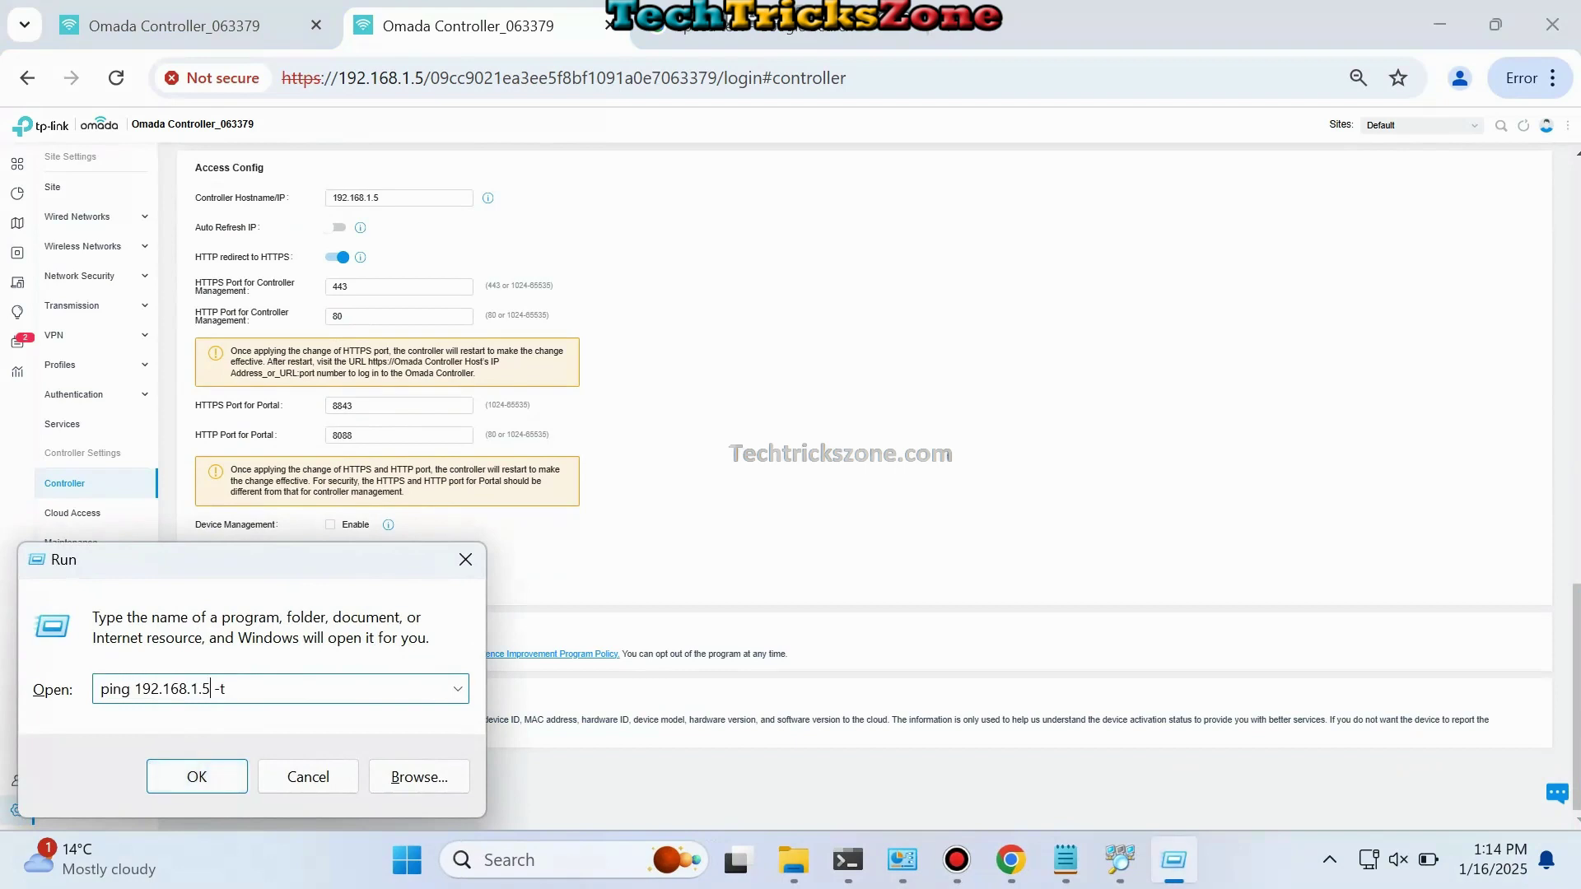
pyautogui.doubleClick(173, 688)
pyautogui.click(213, 688)
pyautogui.press('BackSpace')
pyautogui.write('253')
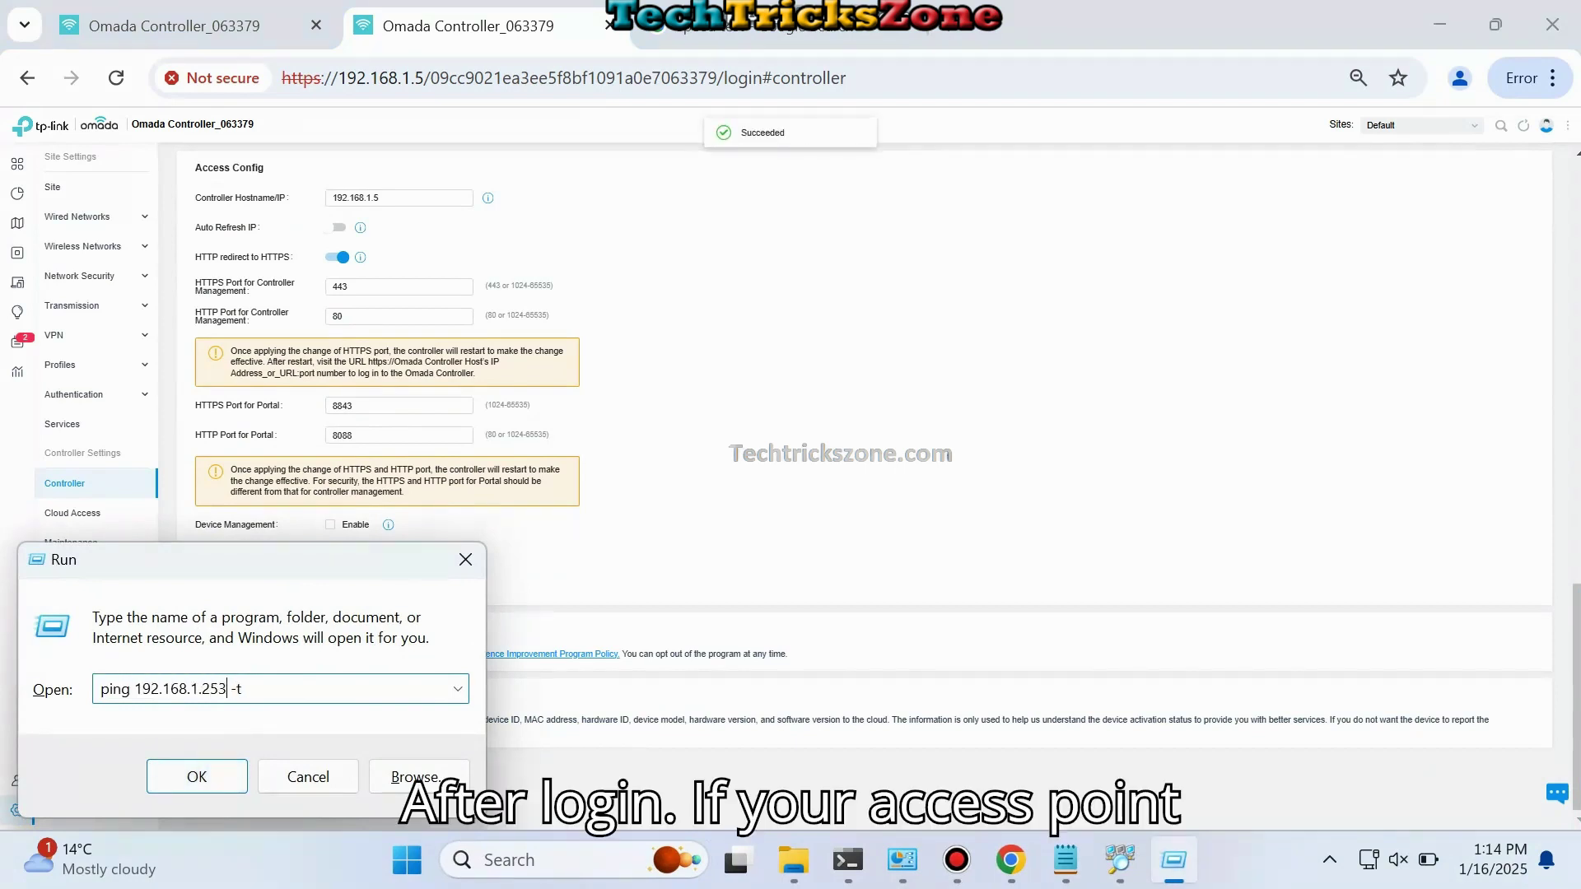
pyautogui.press('Return')
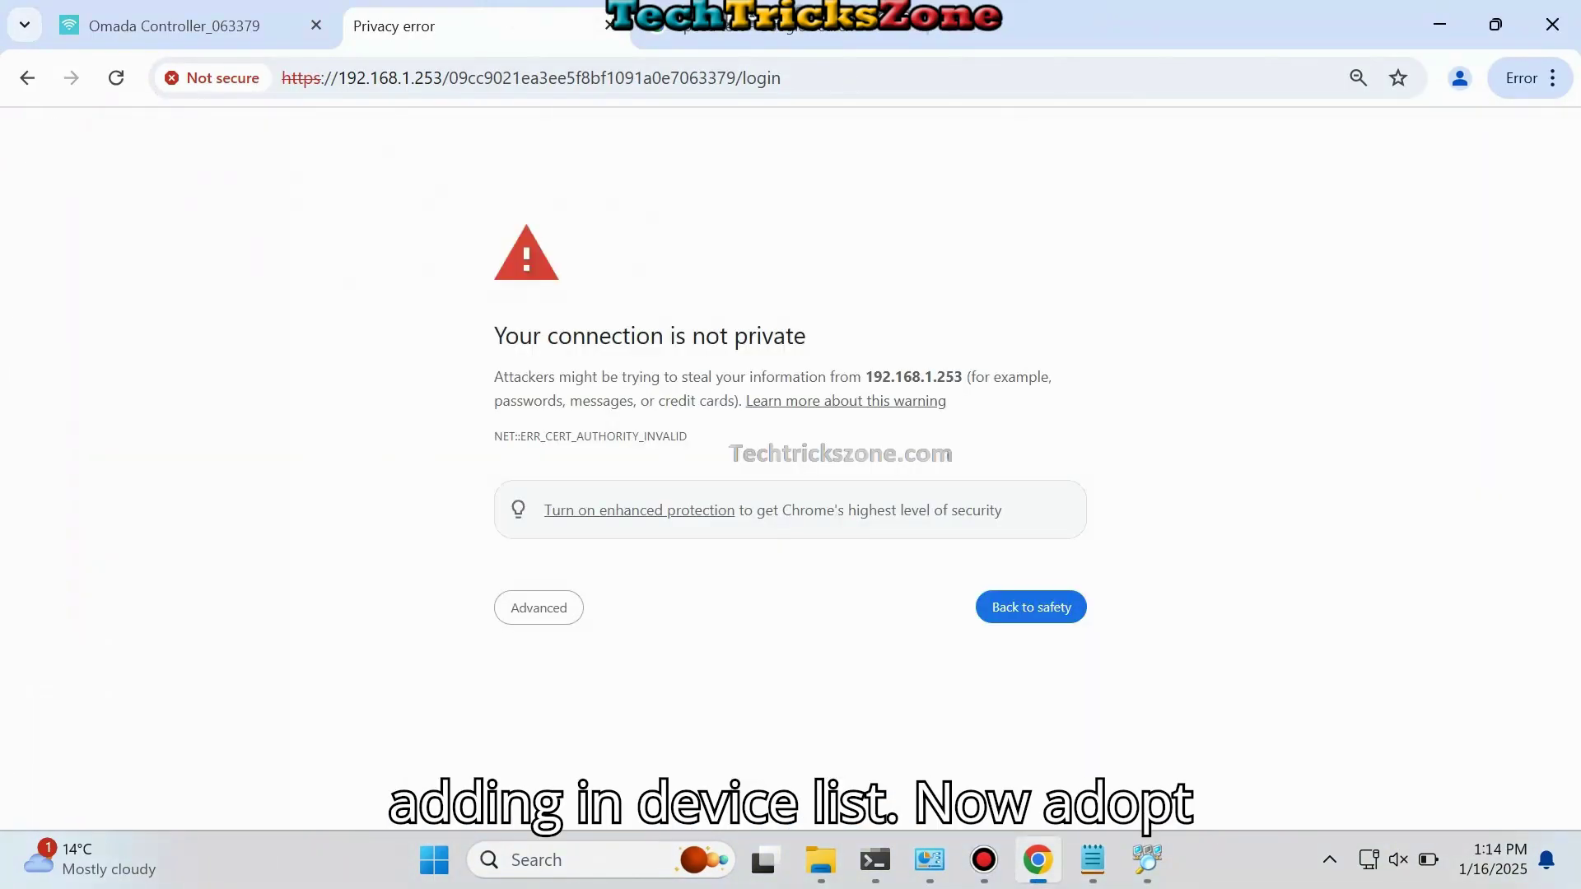
# Step: Proceed past the certificate warning to the controller at 192.168.1.253
pyautogui.click(539, 608)
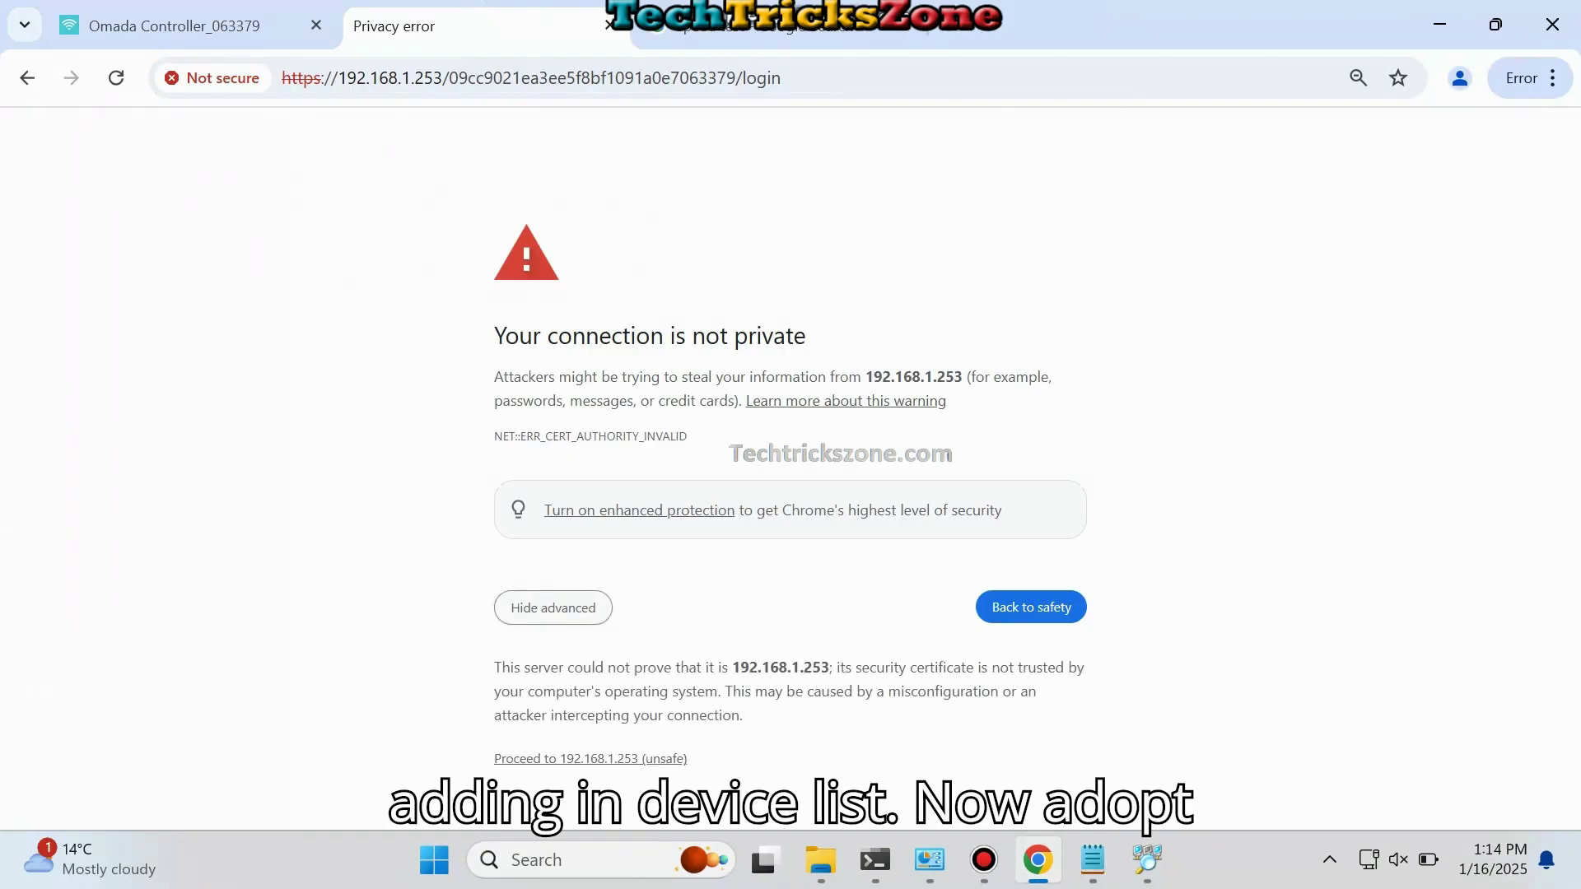
pyautogui.click(591, 758)
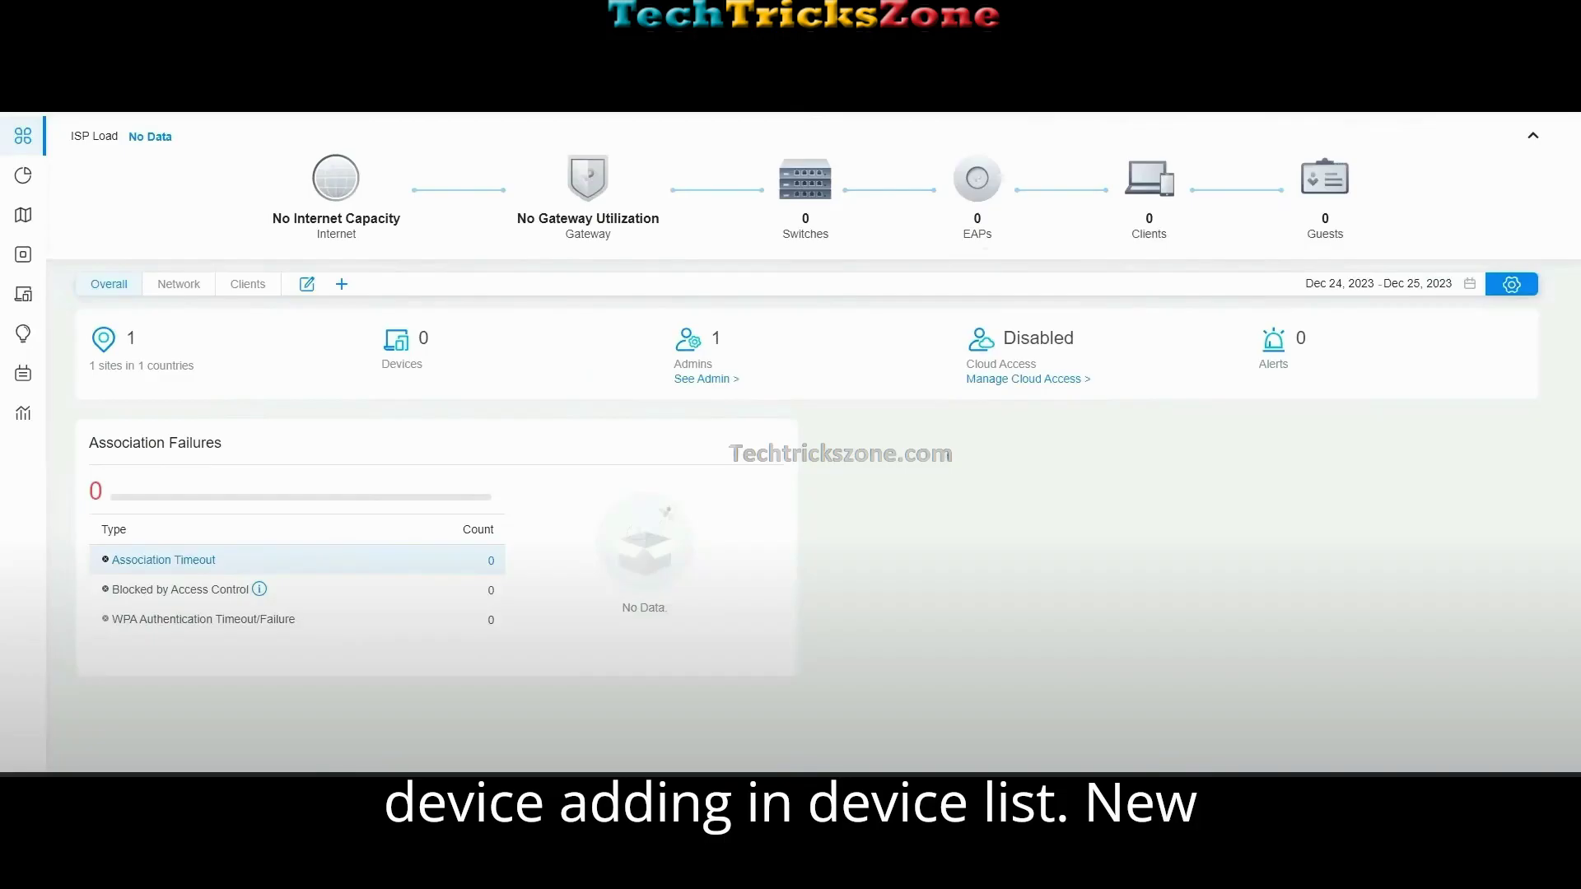
# Step: Open Devices and inspect the first pending EAP615-Wall access point's details
pyautogui.click(16, 261)
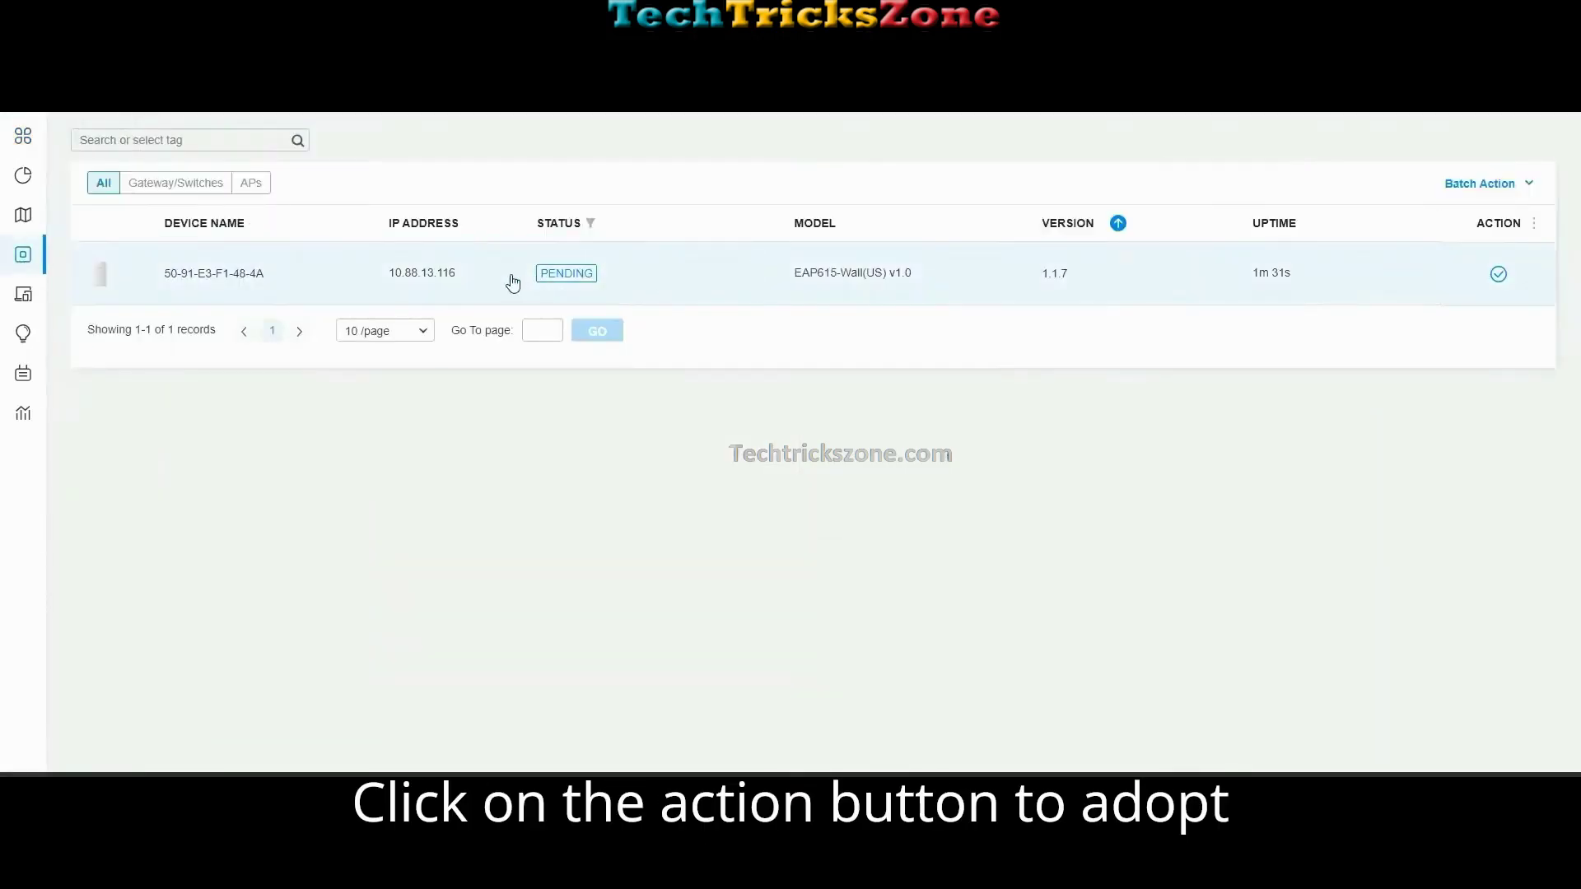
pyautogui.moveTo(22, 179)
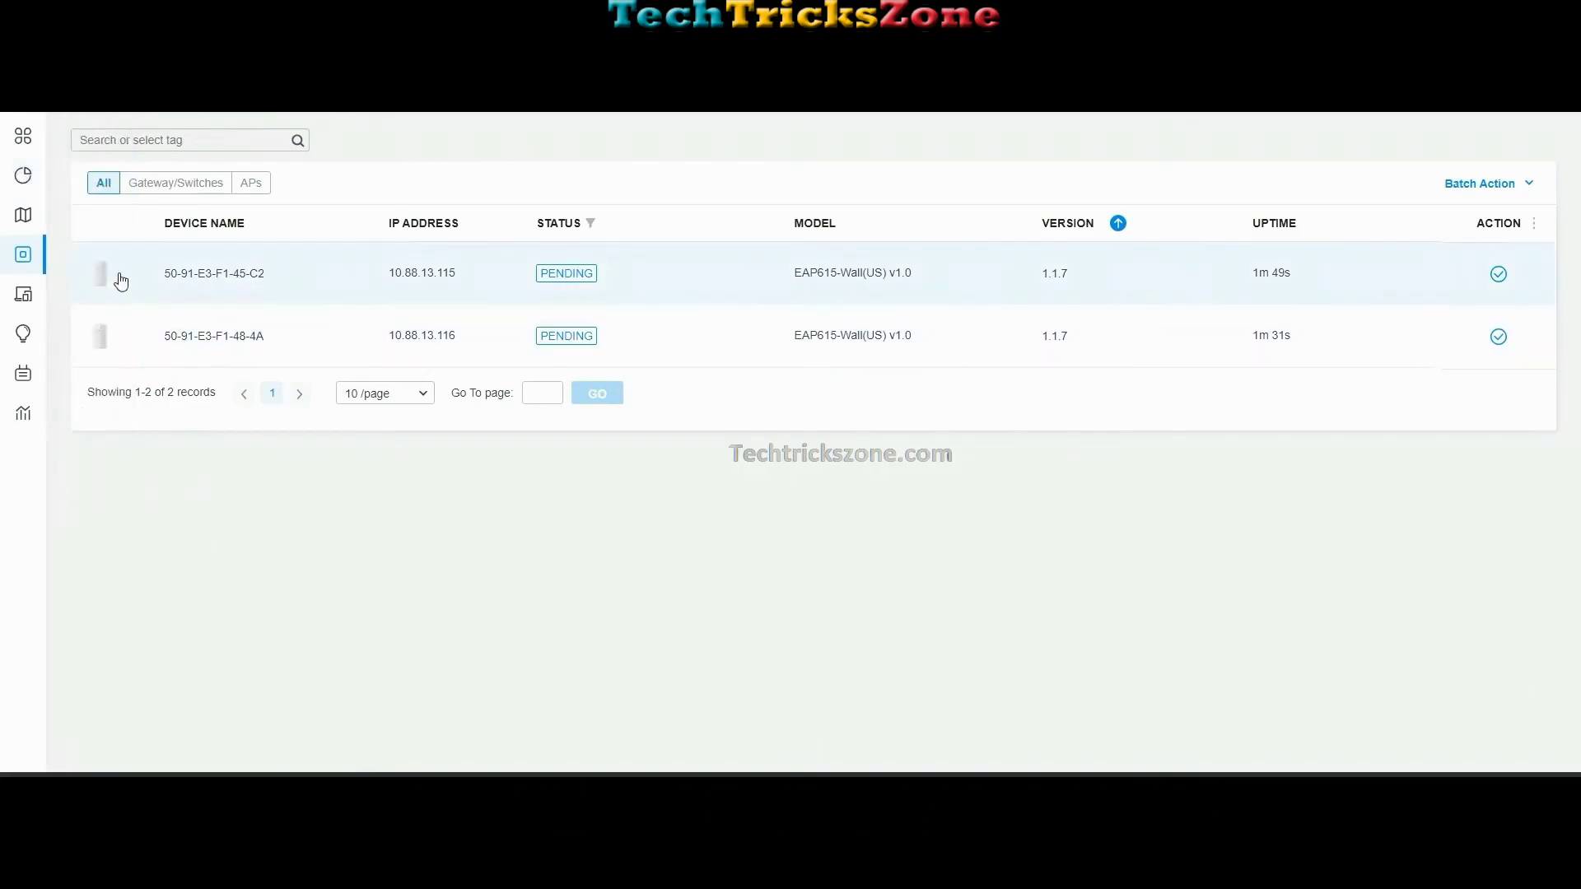
pyautogui.click(492, 271)
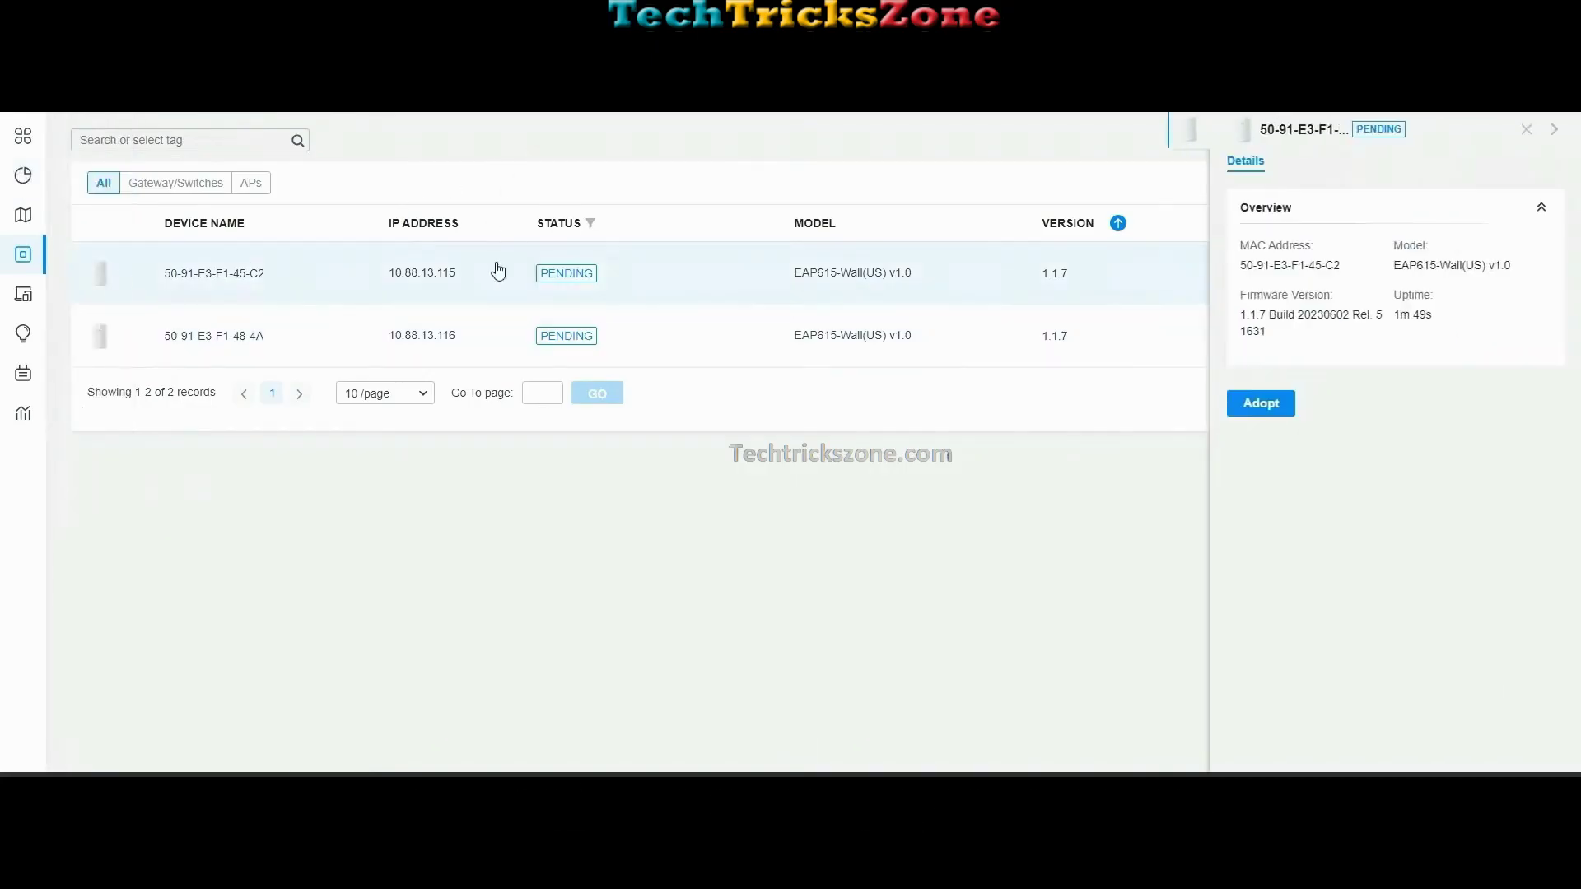
pyautogui.click(1526, 129)
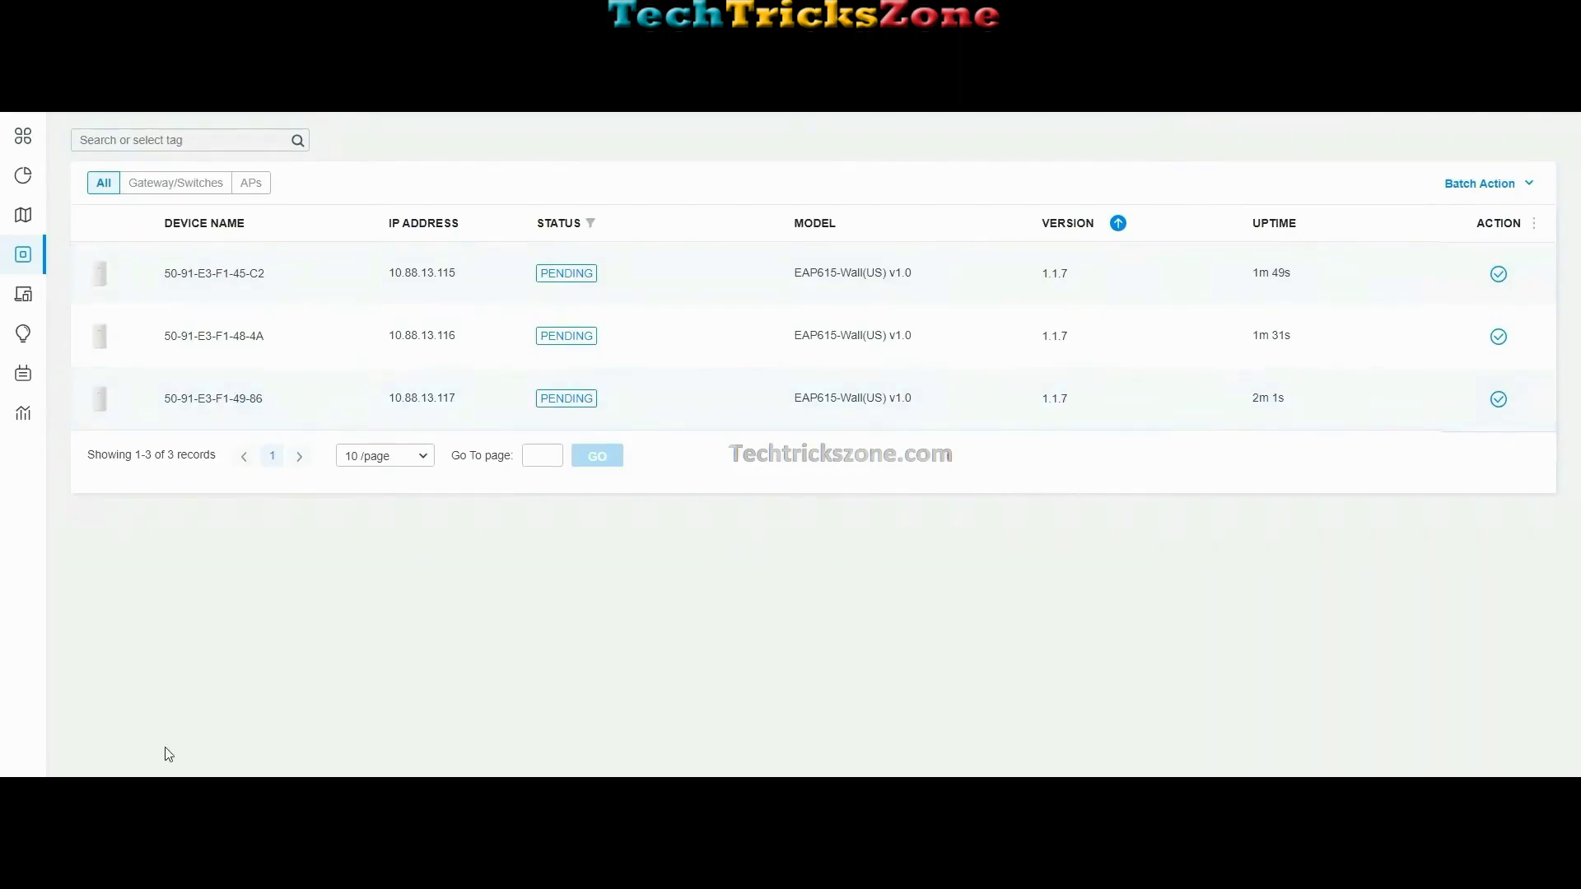
# Step: Adopt access points 50-91-E3-F1-45-C2, 50-91-E3-F1-48-4A and 50-91-E3-F1-49-86
pyautogui.moveTo(24, 576)
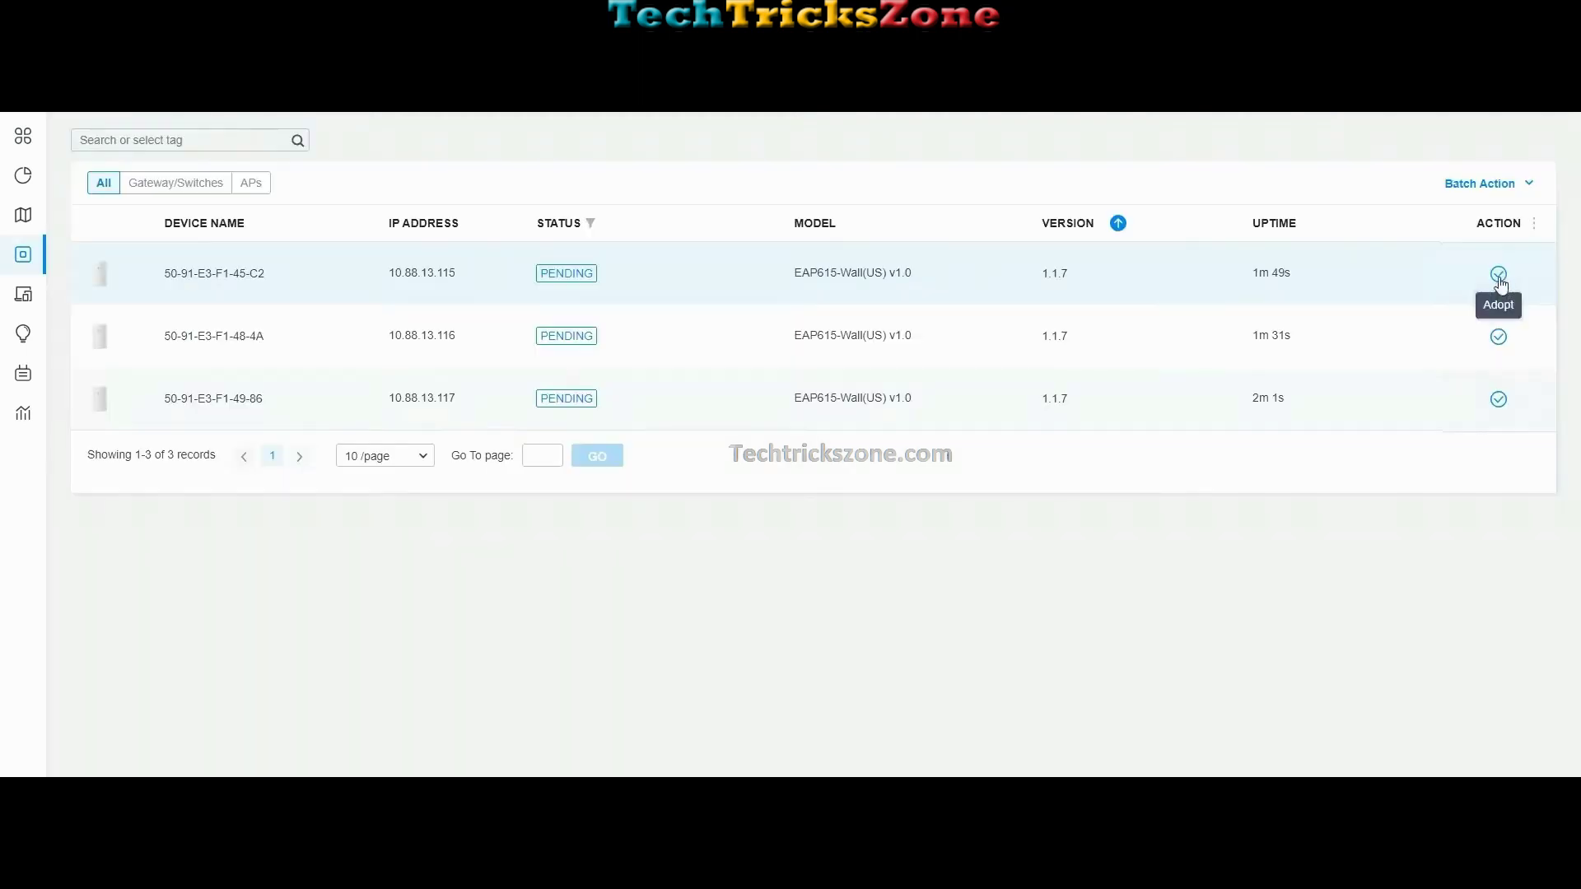
pyautogui.click(1499, 278)
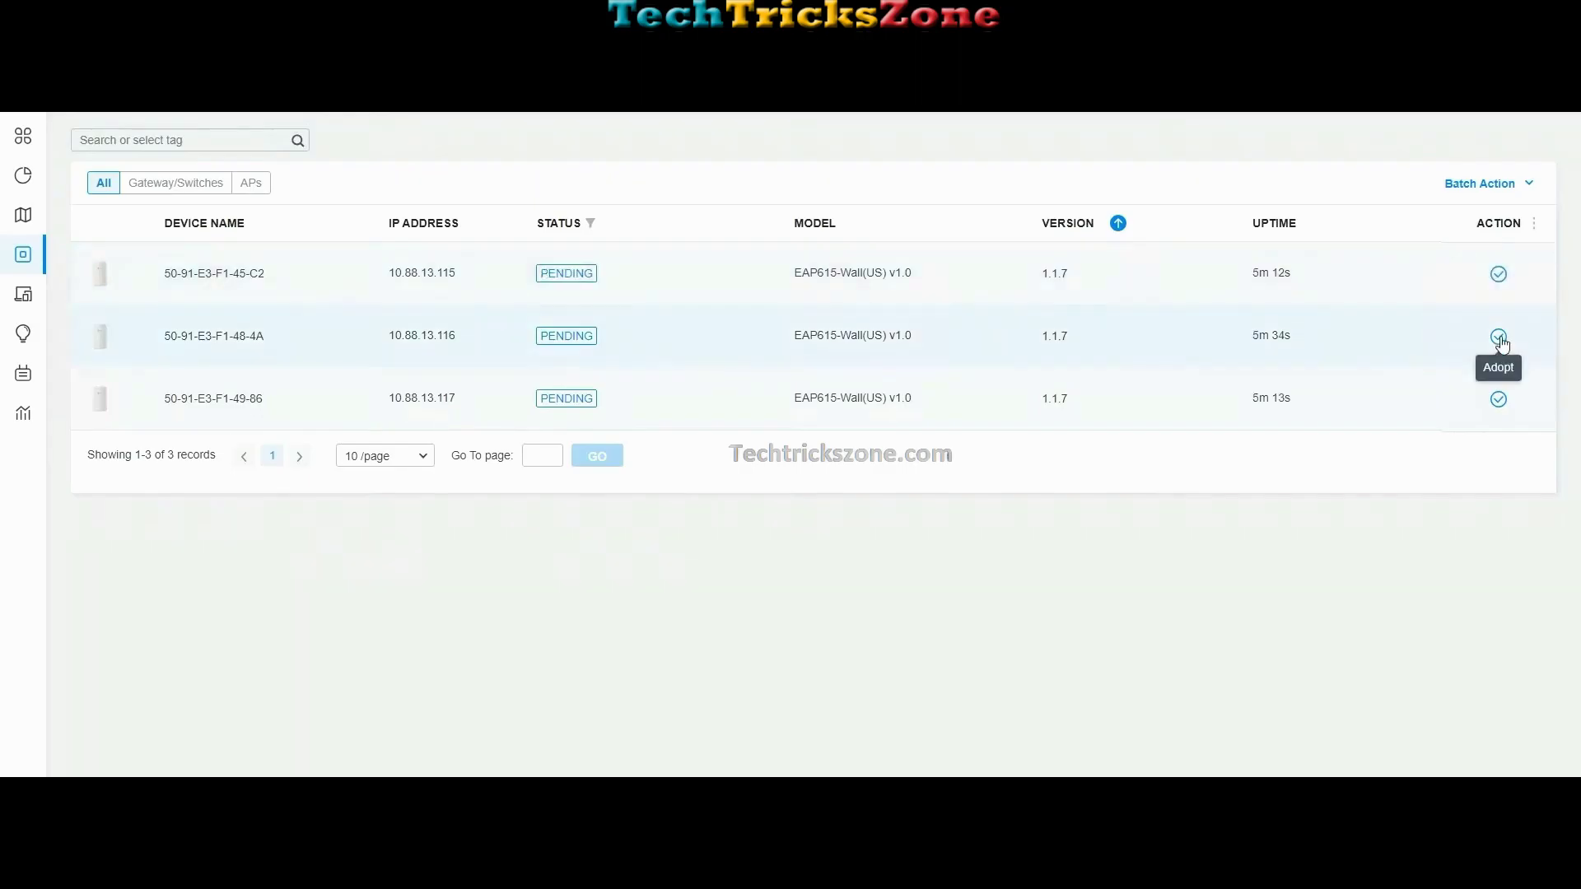
pyautogui.click(1498, 338)
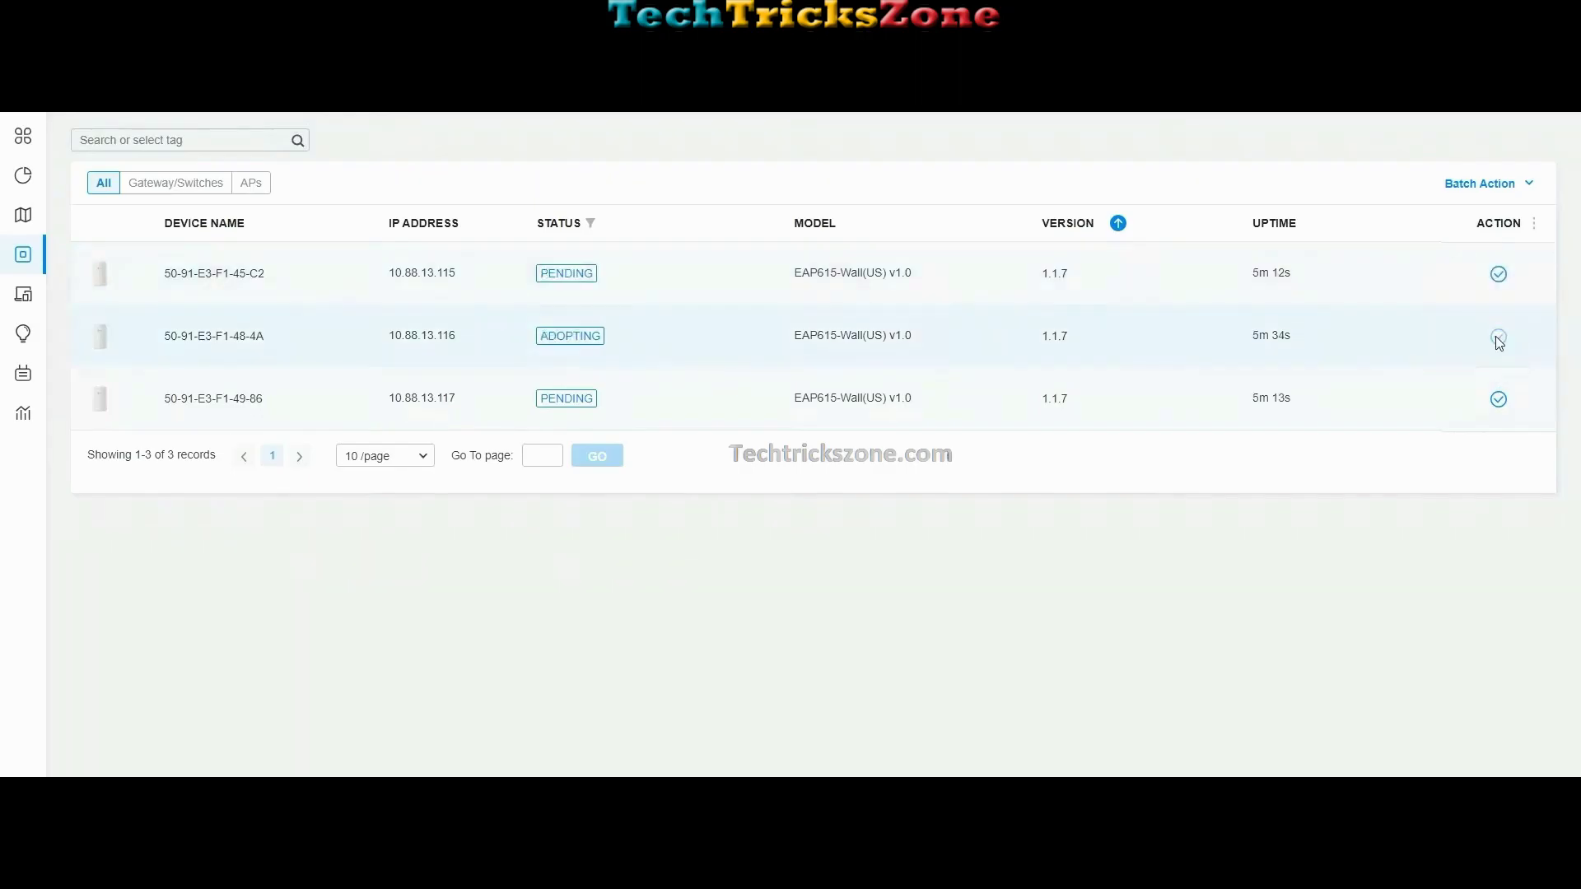
pyautogui.click(1499, 400)
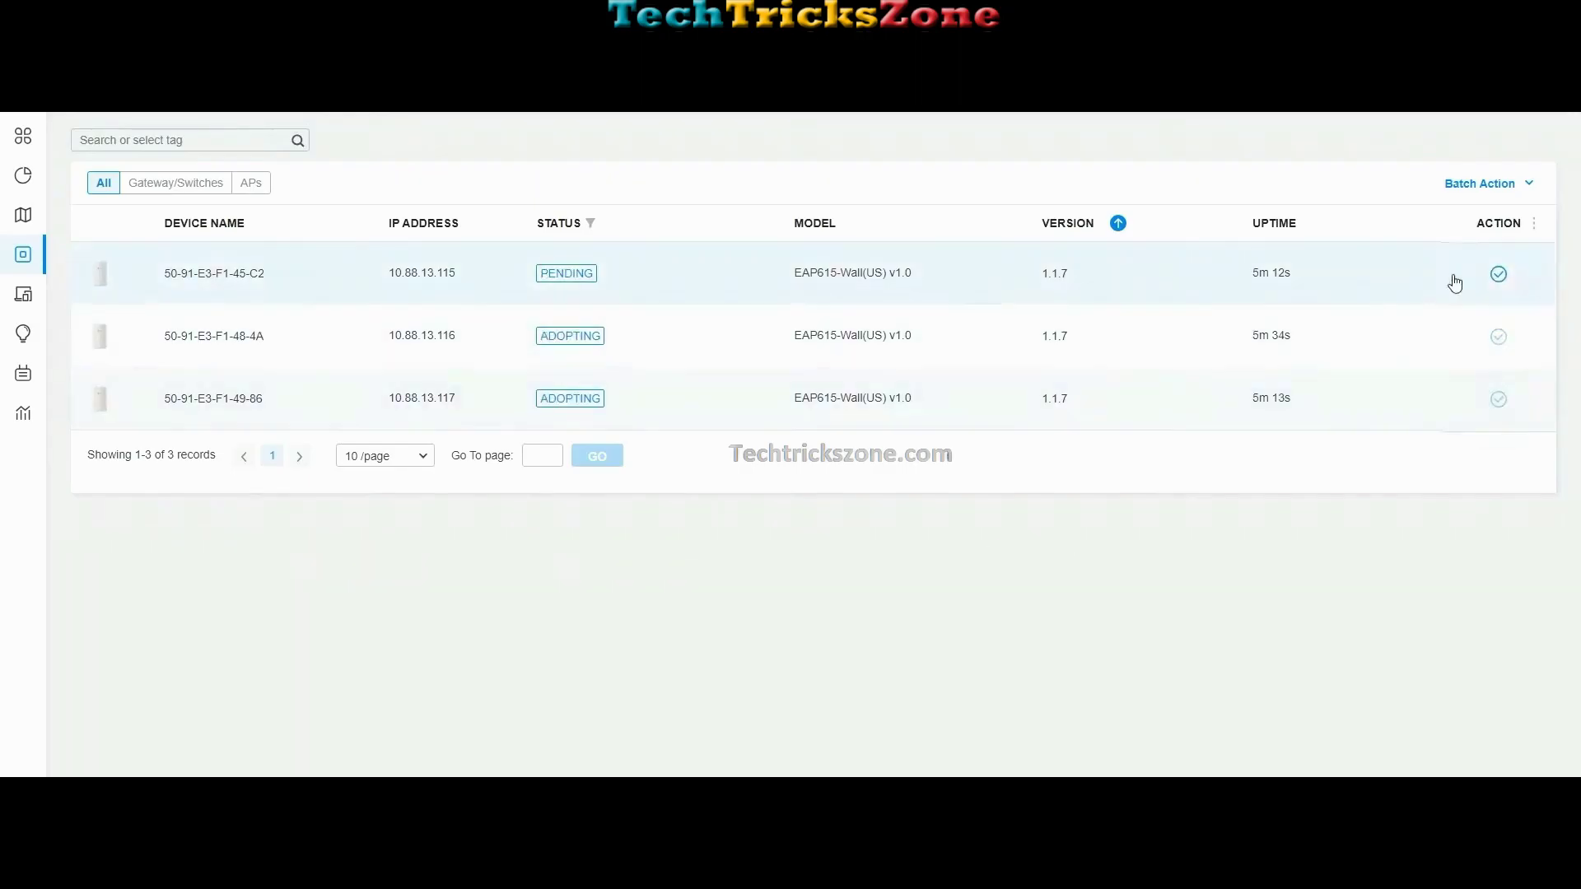
pyautogui.click(1500, 275)
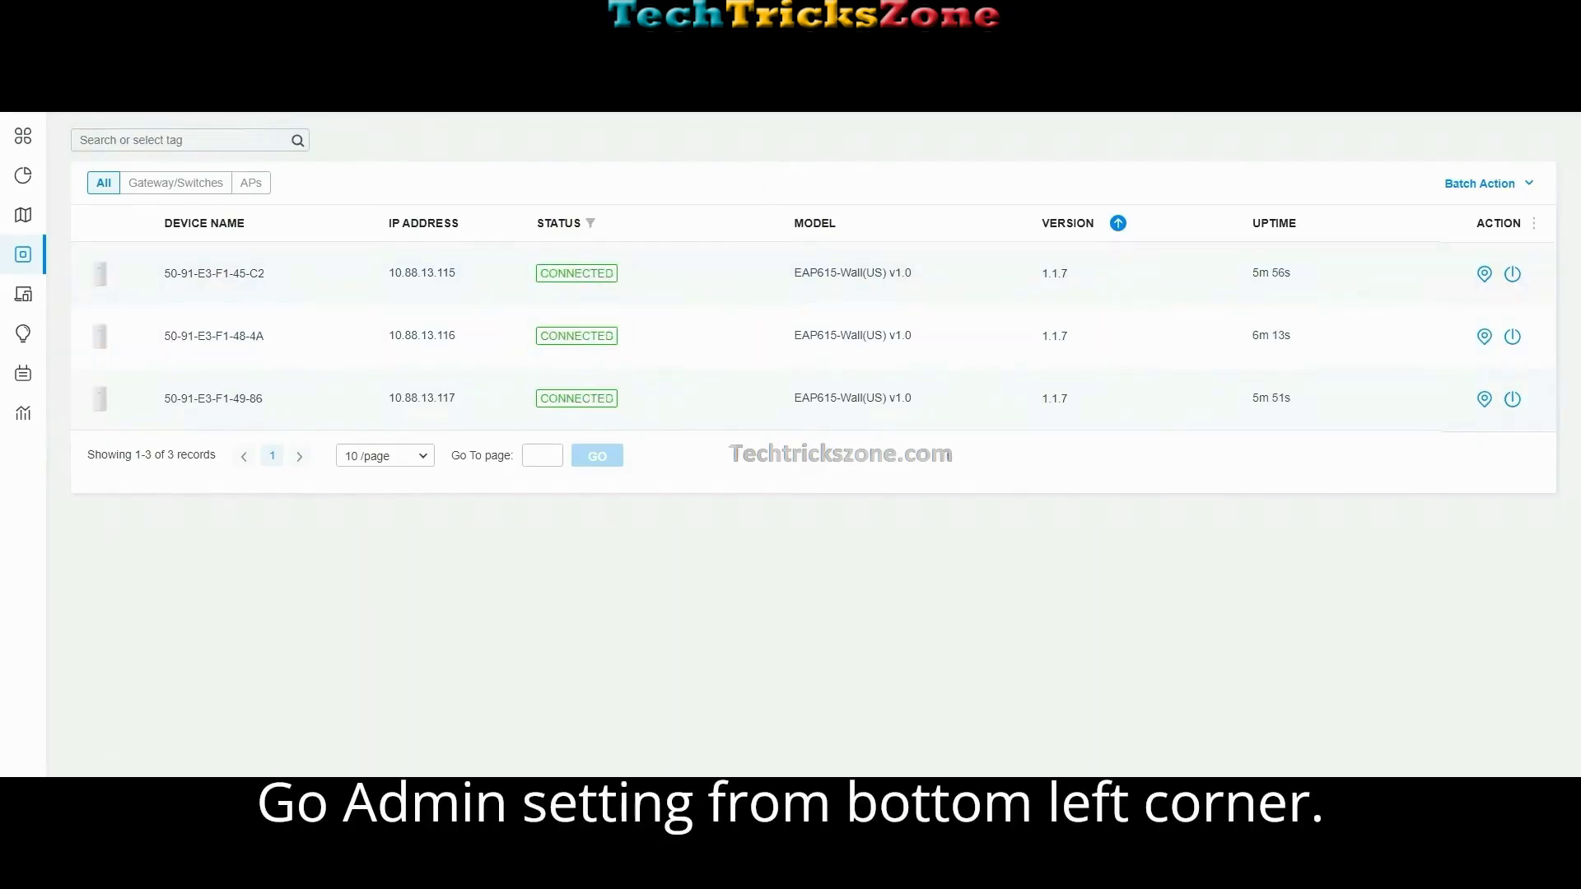
# Step: Enter the new admin account's password, assign the Administrator role, and grant access to all sites
pyautogui.moveTo(23, 679)
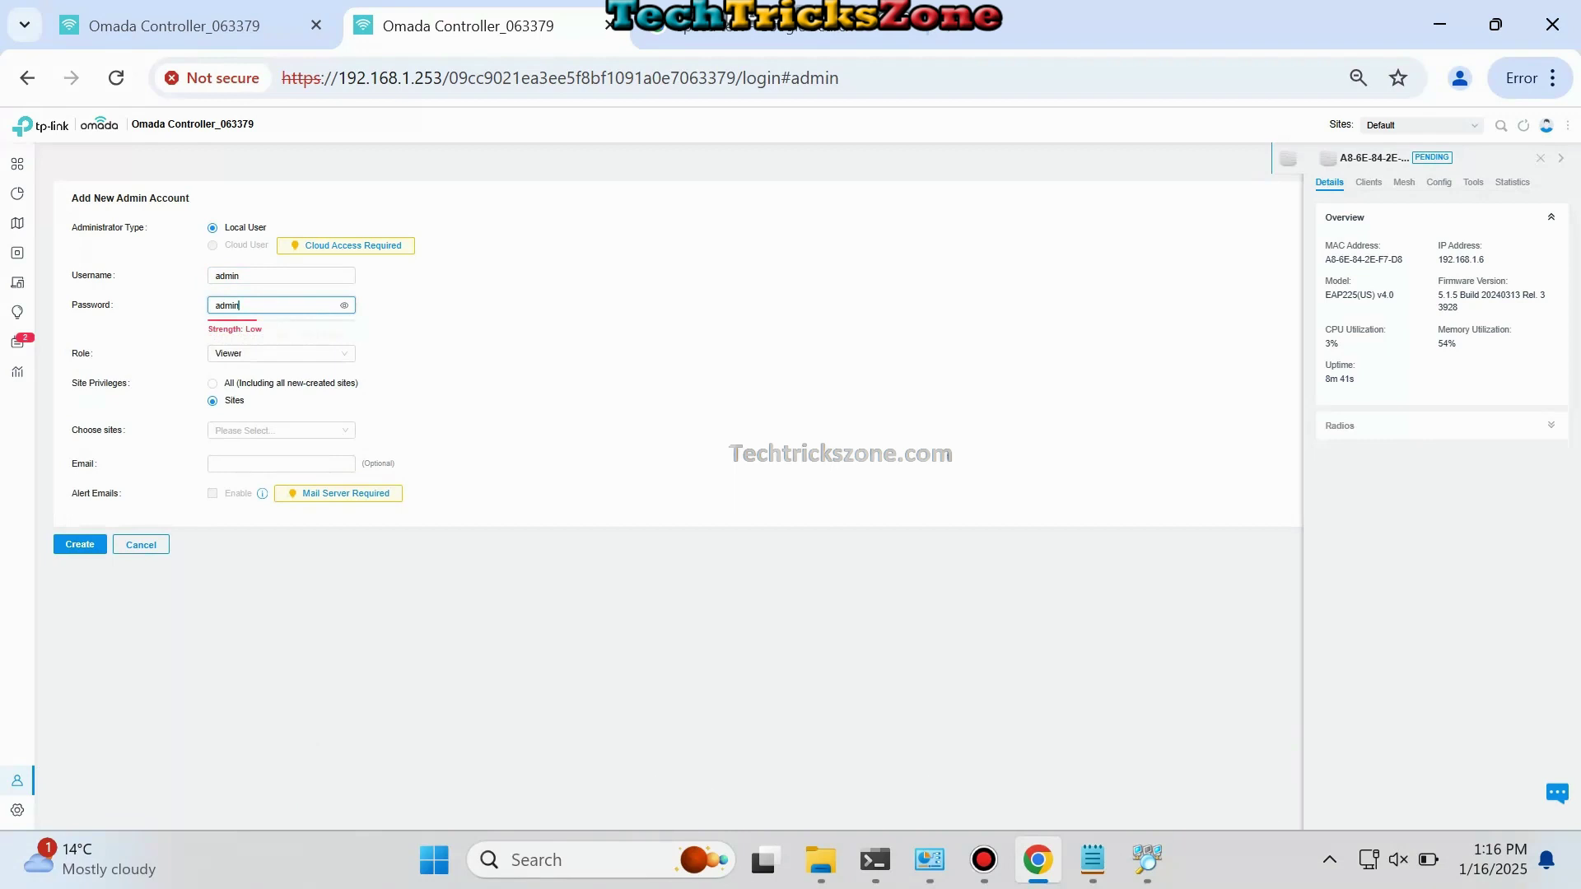
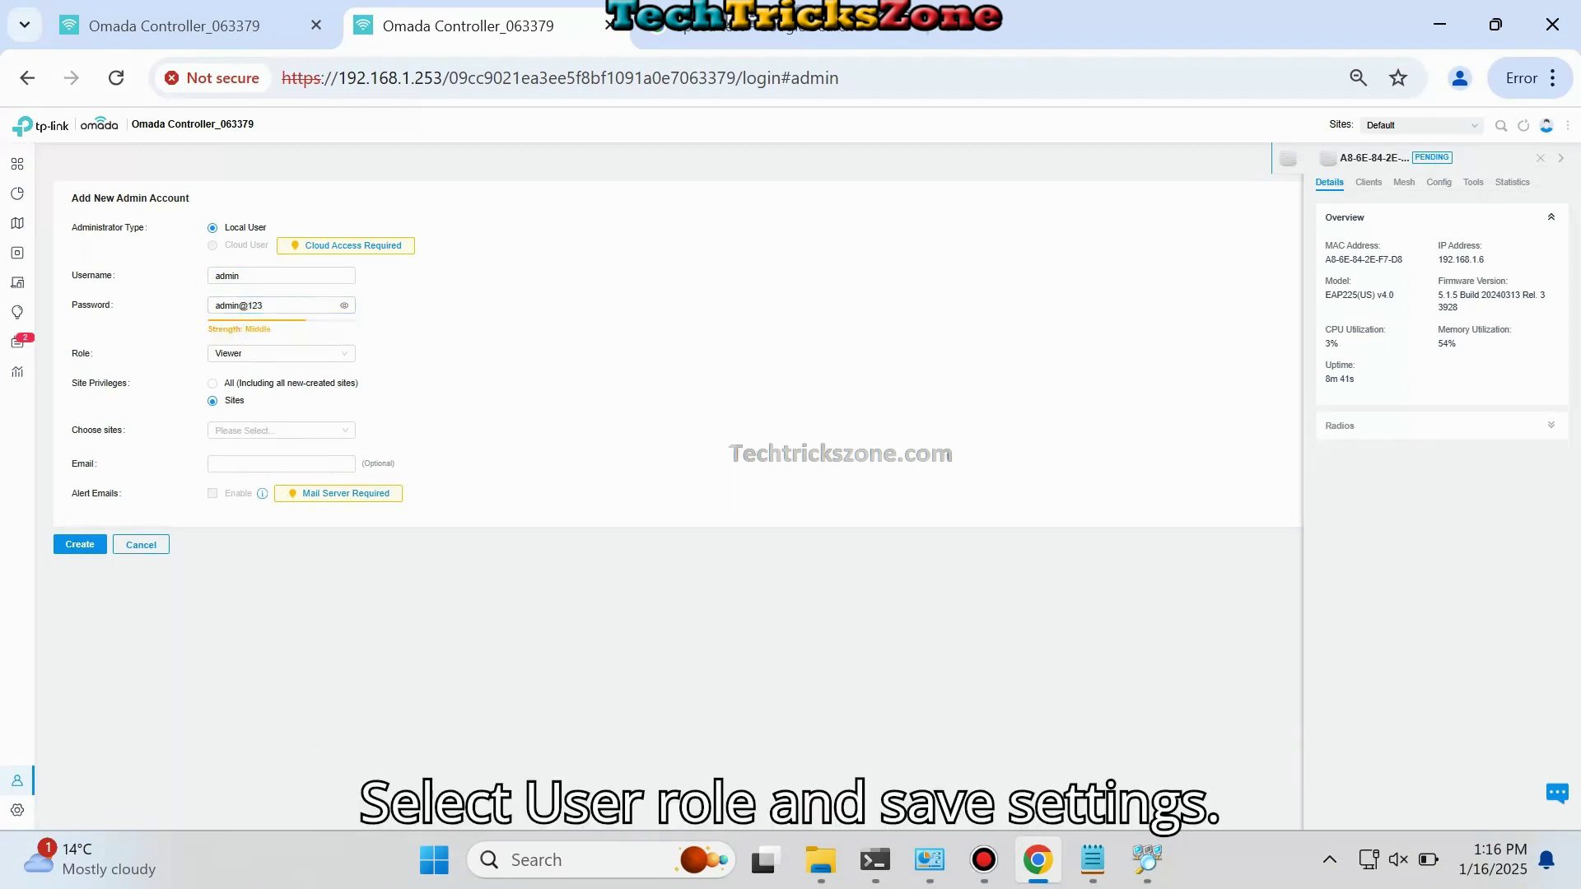
pyautogui.click(281, 354)
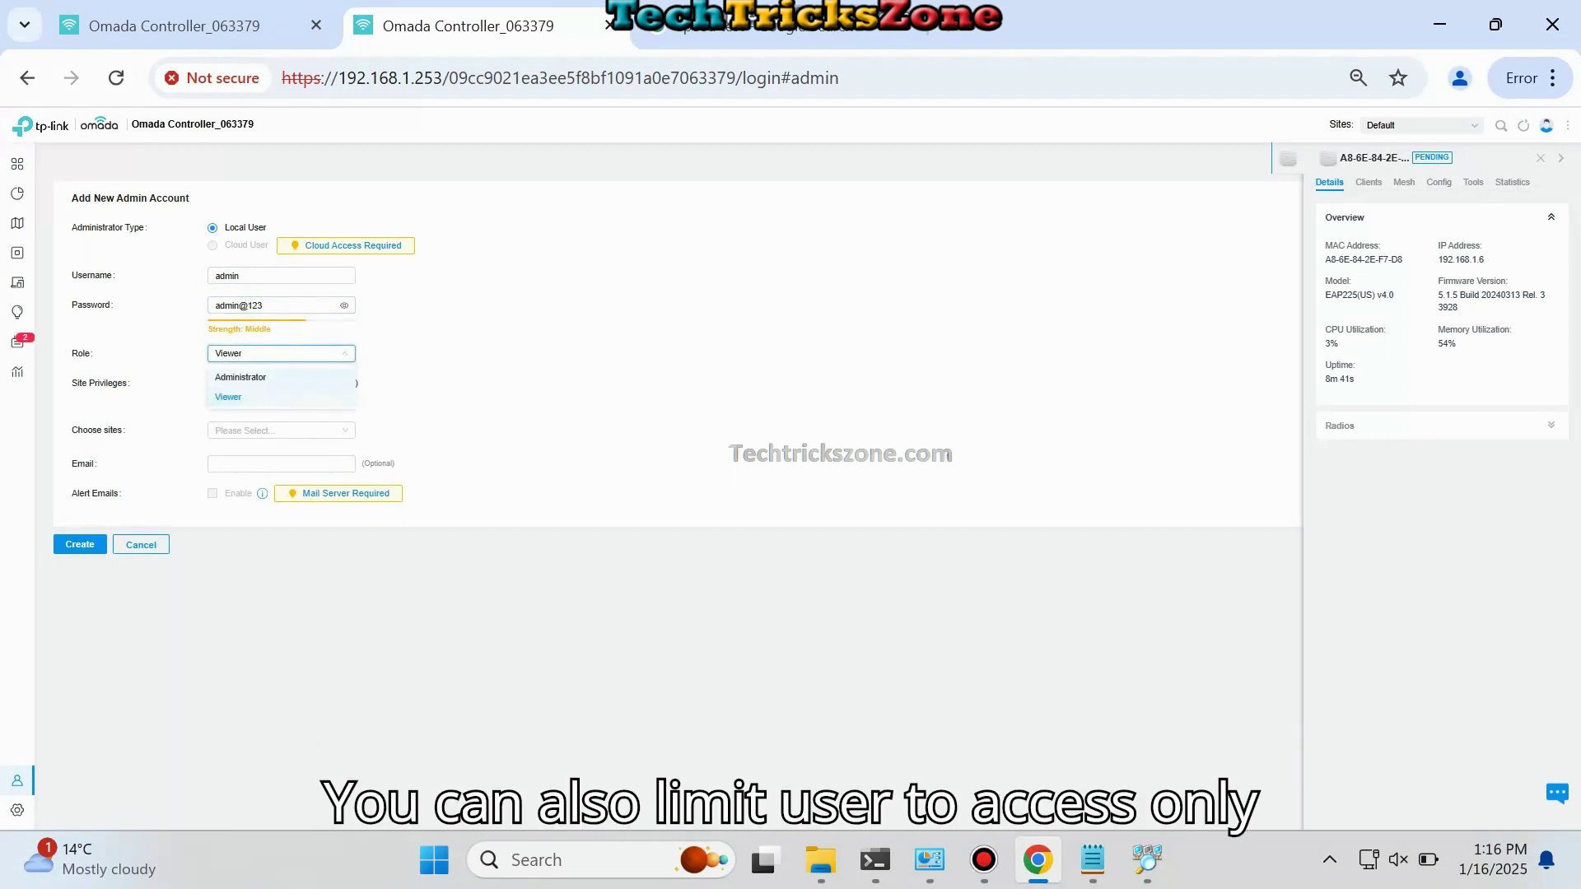
pyautogui.click(247, 380)
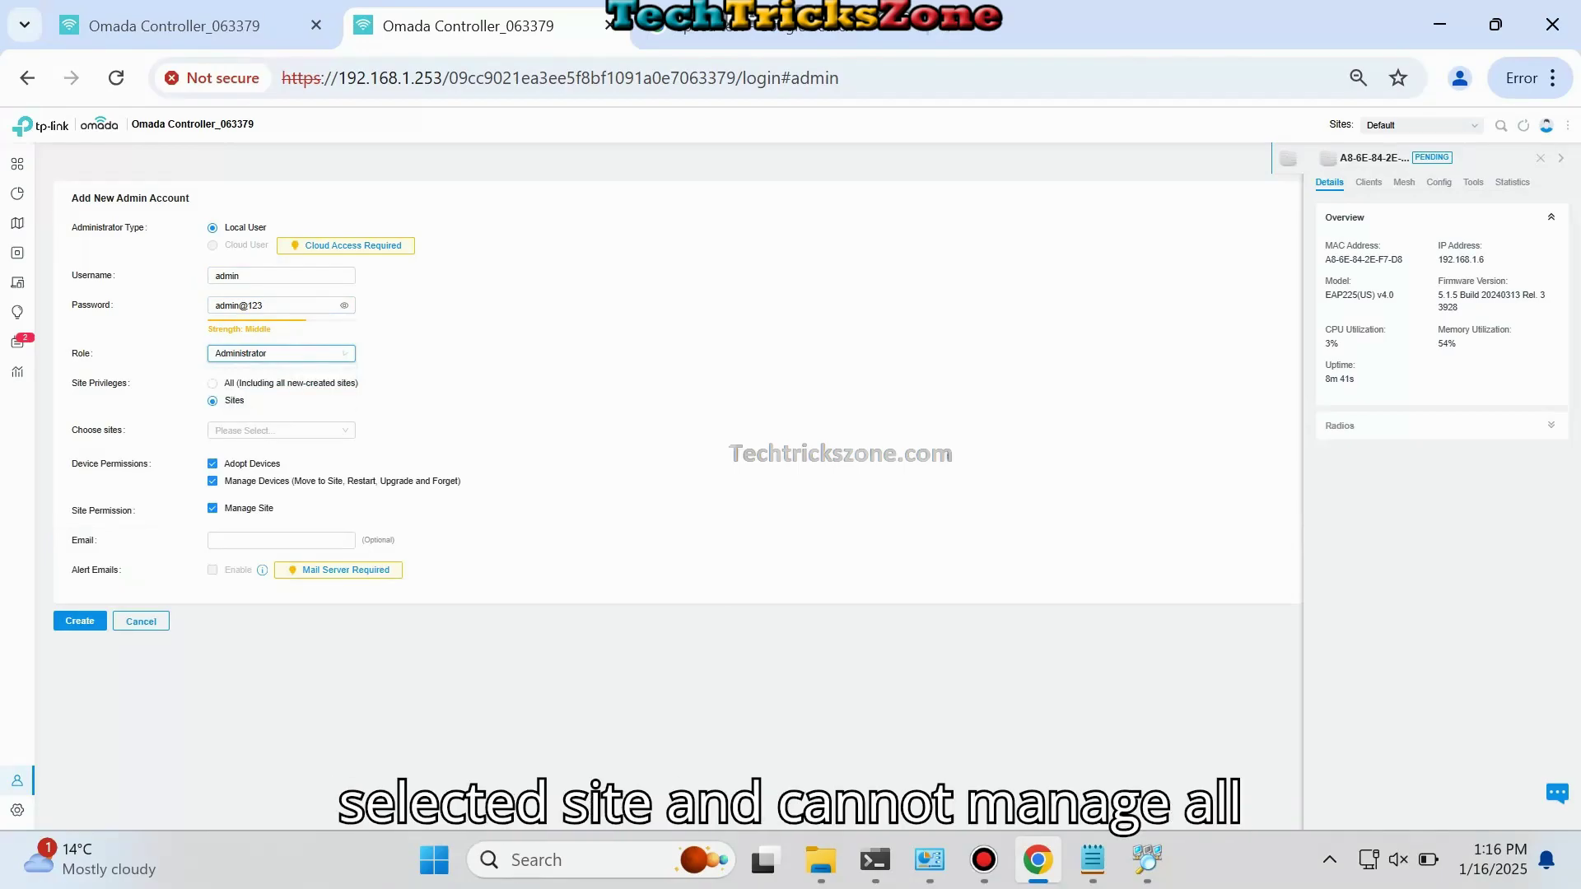
pyautogui.click(212, 383)
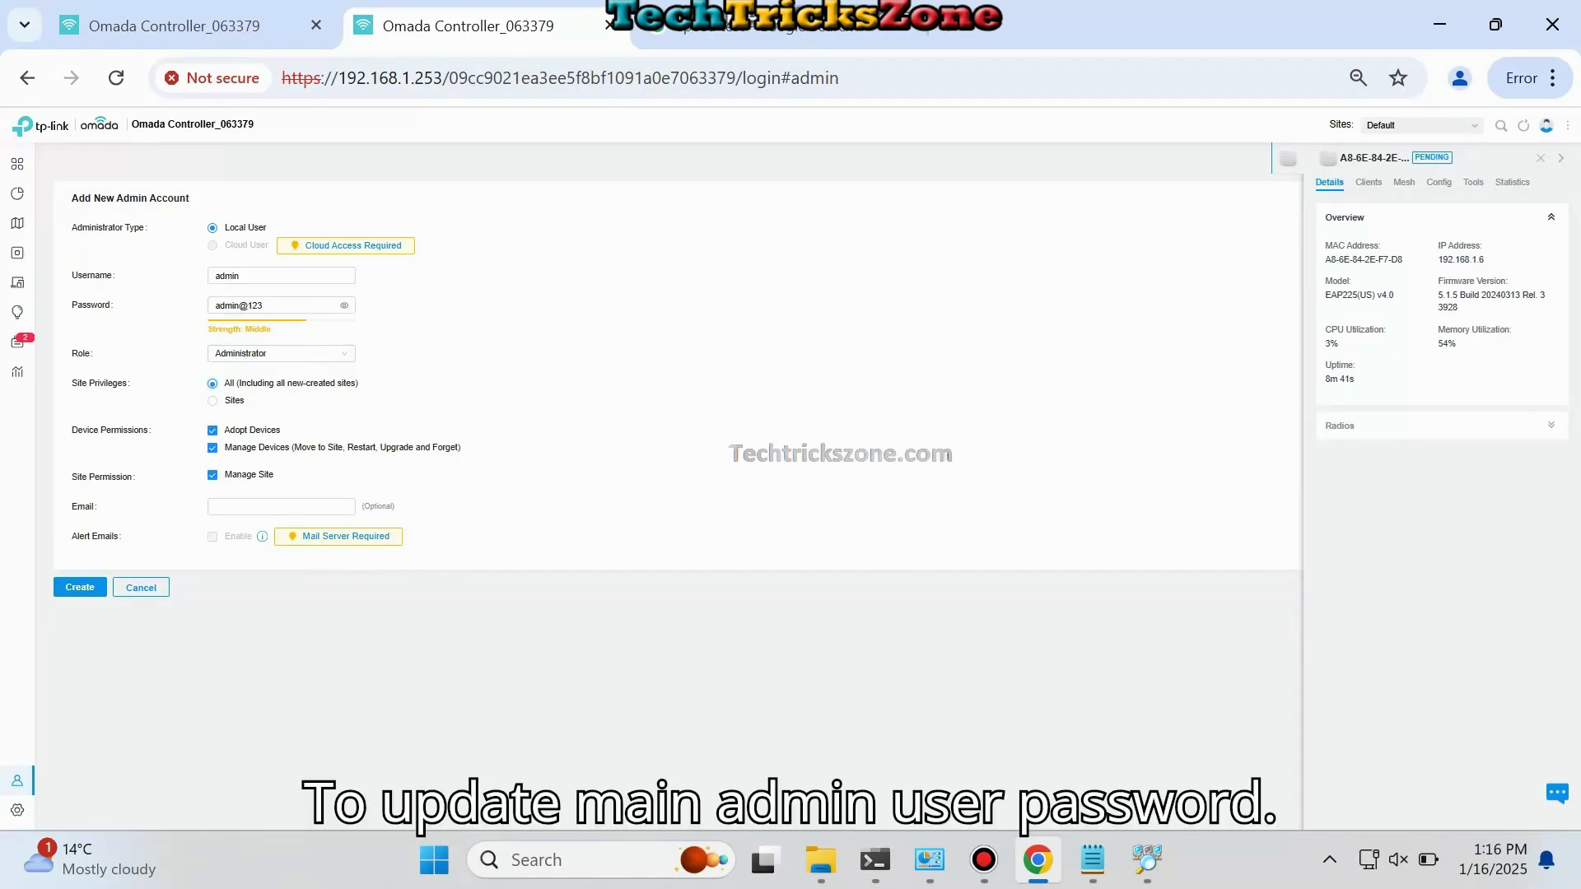